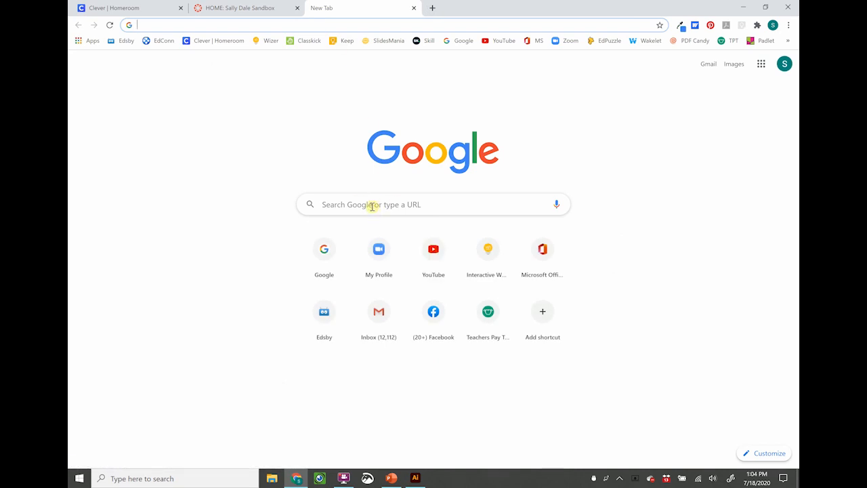
Search Google Images for "color palette"
{"action": "type", "text": "color palette"}
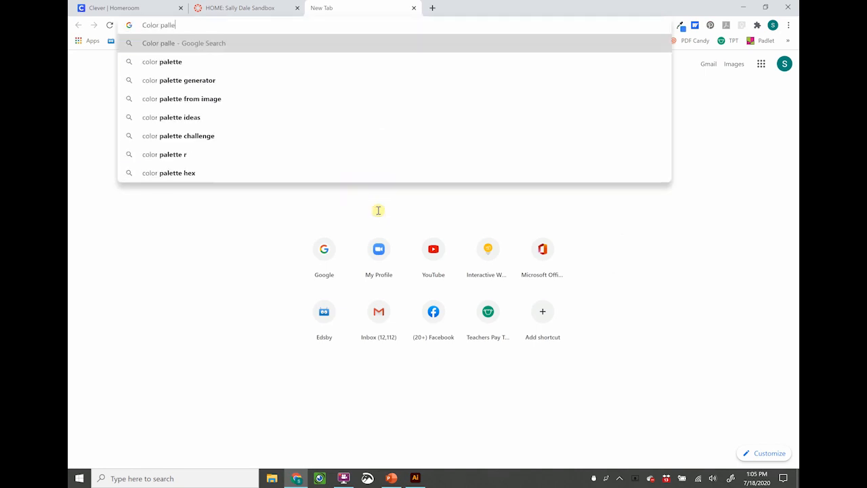
{"action": "key", "text": "Return"}
{"action": "left_click", "coordinate": [198, 93]}
Look through the color palette image results for a suitable color scheme
{"action": "scroll", "coordinate": [409, 210], "scroll_direction": "down", "scroll_amount": 3}
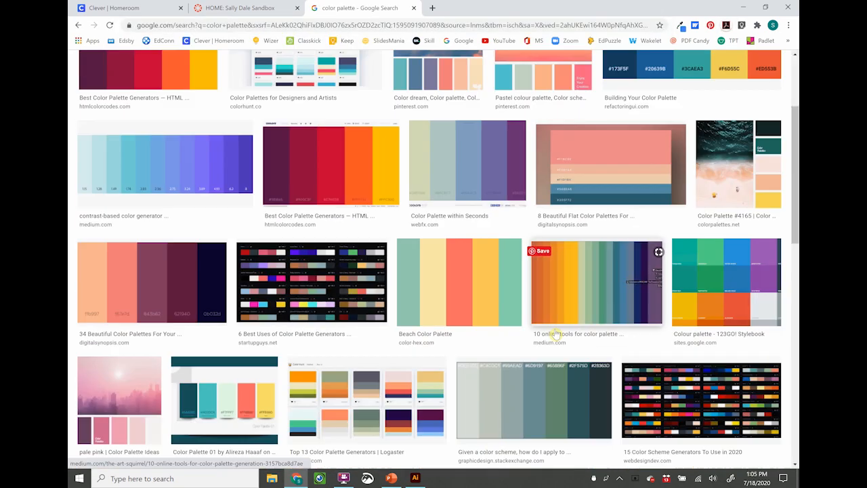
{"action": "scroll", "coordinate": [554, 333], "scroll_direction": "up", "scroll_amount": 1}
{"action": "scroll", "coordinate": [555, 334], "scroll_direction": "up", "scroll_amount": 2}
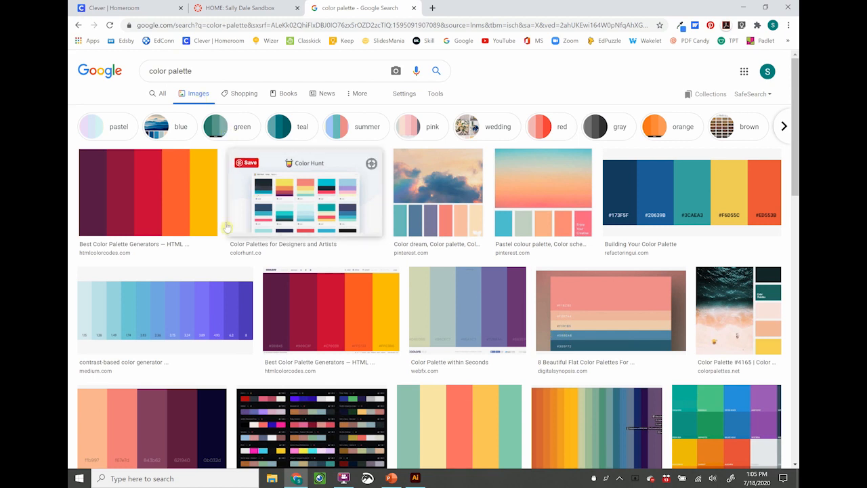
{"action": "scroll", "coordinate": [450, 298], "scroll_direction": "down", "scroll_amount": 1}
{"action": "scroll", "coordinate": [450, 297], "scroll_direction": "down", "scroll_amount": 7}
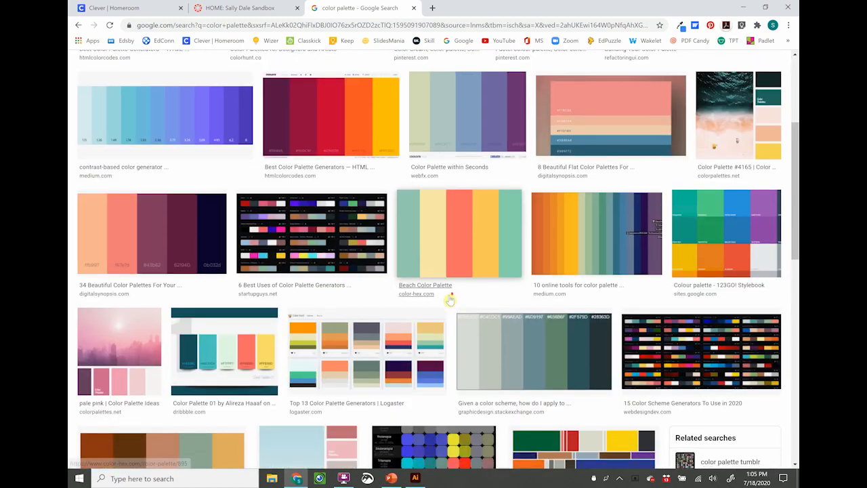
{"action": "scroll", "coordinate": [450, 300], "scroll_direction": "down", "scroll_amount": 3}
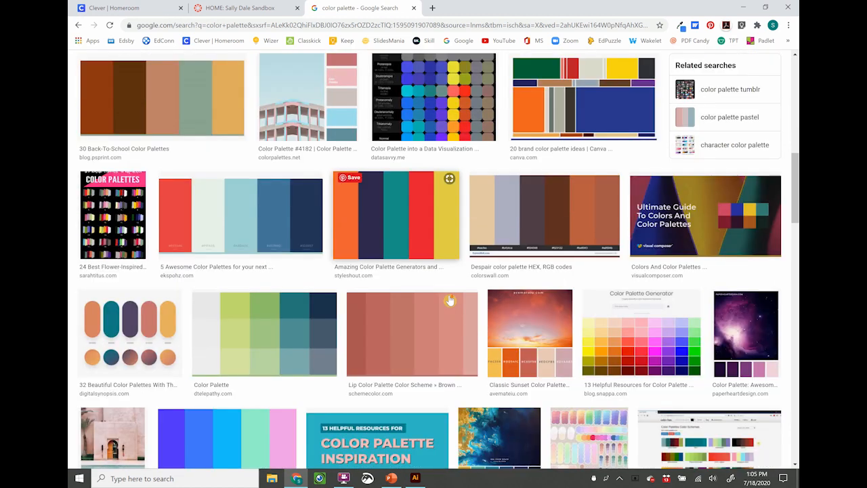
{"action": "scroll", "coordinate": [451, 298], "scroll_direction": "down", "scroll_amount": 2}
{"action": "scroll", "coordinate": [449, 303], "scroll_direction": "up", "scroll_amount": 6}
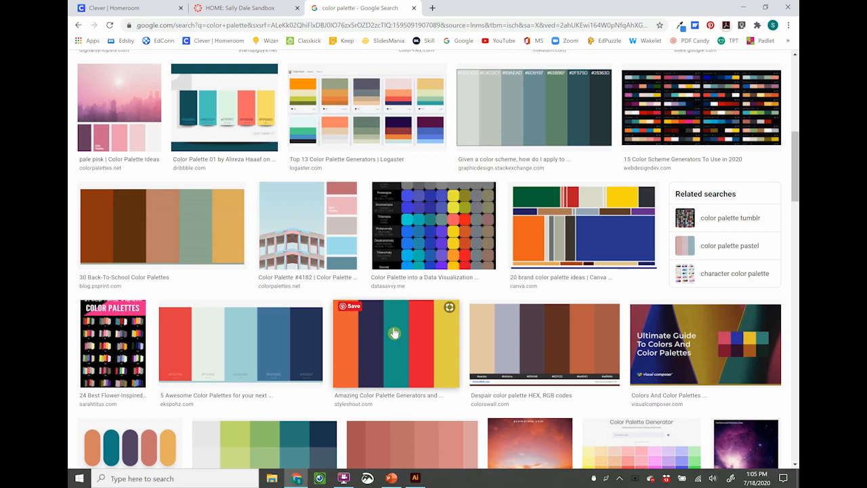
{"action": "scroll", "coordinate": [317, 342], "scroll_direction": "down", "scroll_amount": 2}
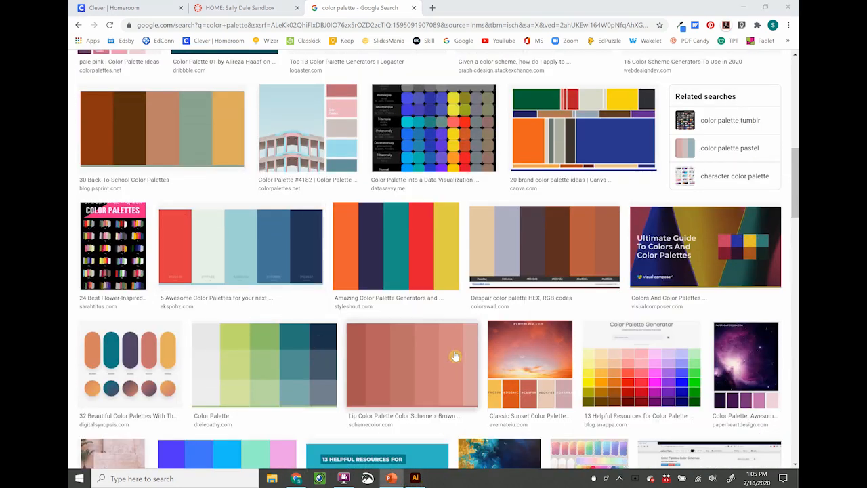
Switch to PowerPoint and paste the copied color palette image onto the blank slide
{"action": "left_click", "coordinate": [391, 479]}
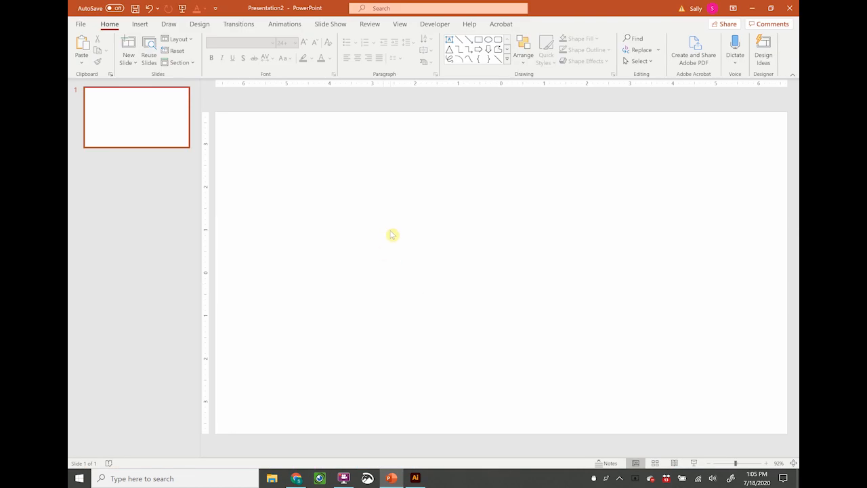
{"action": "key", "text": "ctrl+v"}
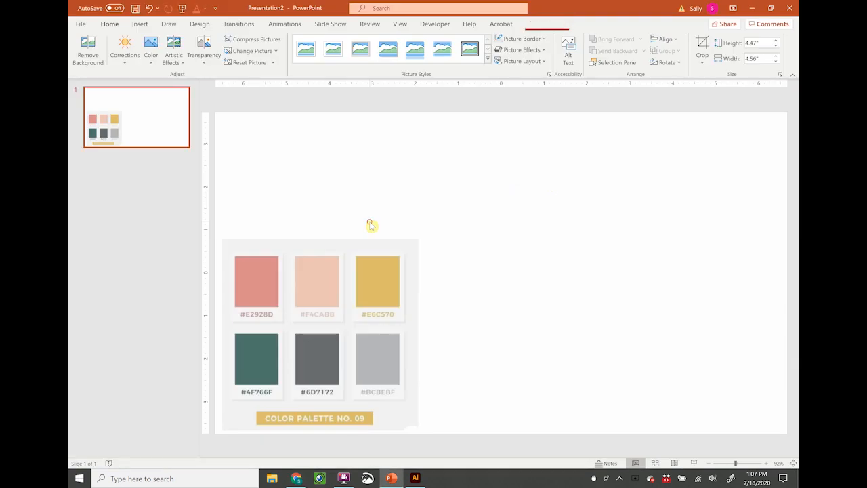
{"action": "left_click", "coordinate": [371, 225]}
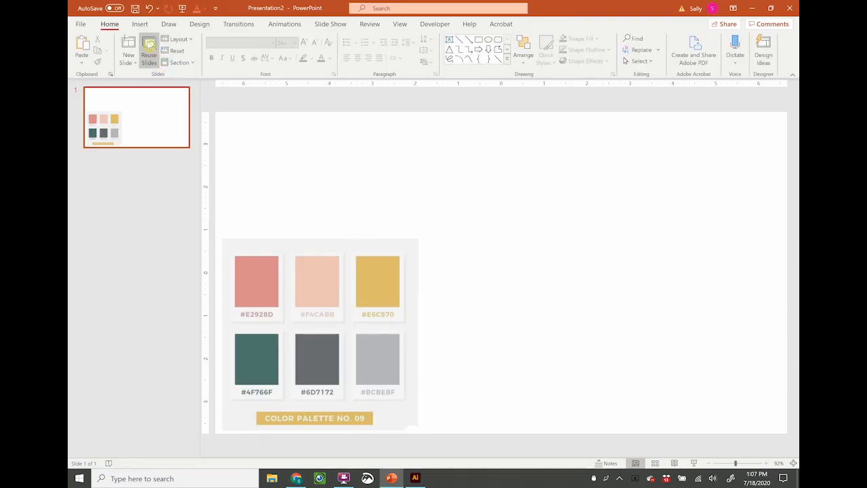
Search the icon library for "announcement" and insert the solid megaphone icon without sound lines
{"action": "left_click", "coordinate": [139, 25]}
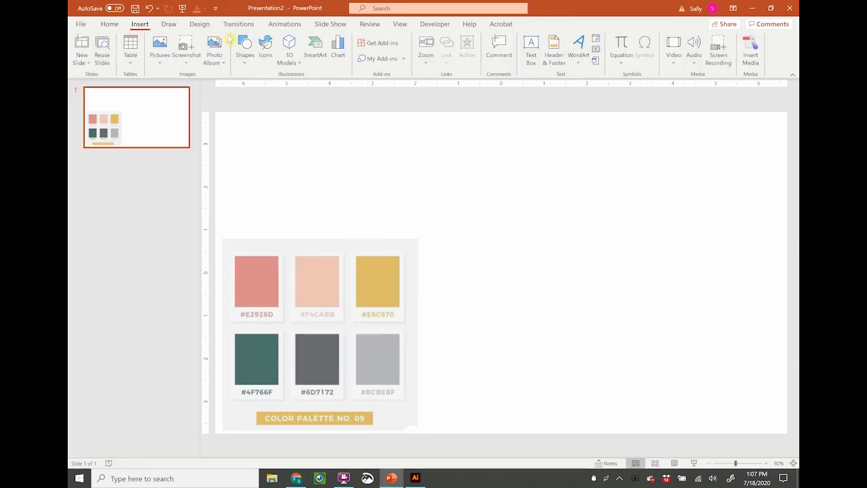
{"action": "left_click", "coordinate": [267, 54]}
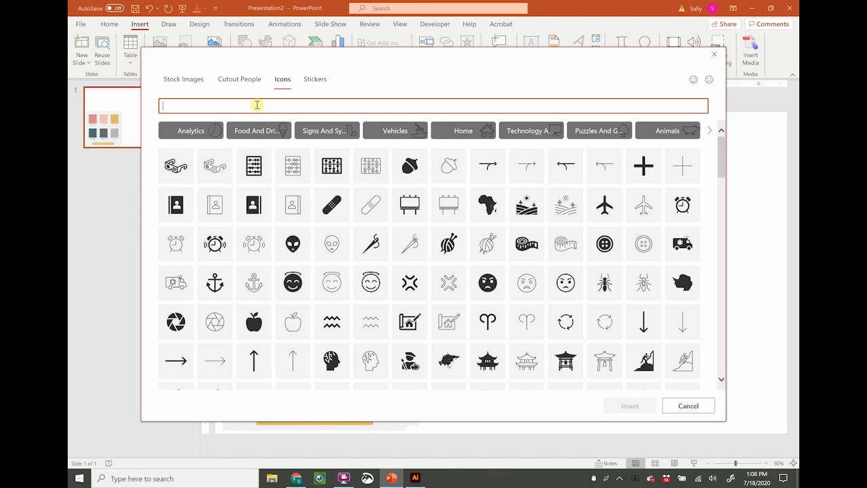
{"action": "type", "text": "announcement"}
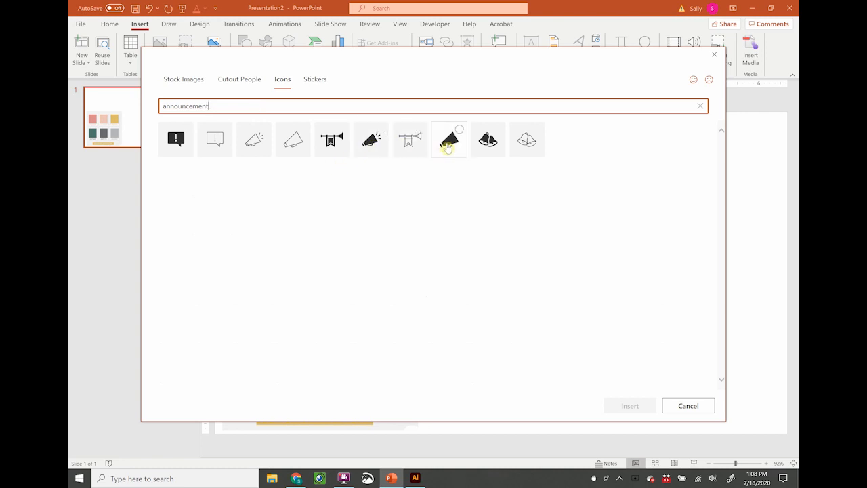
{"action": "double_click", "coordinate": [447, 142]}
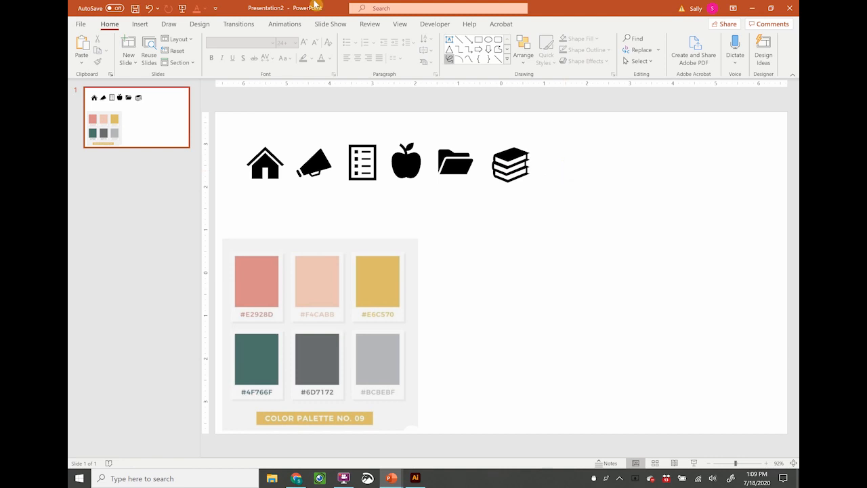
Draw a circle about 1.19" in diameter below the row of icons, beside the palette image
{"action": "left_click", "coordinate": [139, 24]}
{"action": "left_click", "coordinate": [246, 54]}
{"action": "left_click", "coordinate": [280, 86]}
{"action": "left_click_drag", "start_coordinate": [455, 230], "coordinate": [506, 280]}
Add a text box reading "MS" beside the circle
{"action": "left_click", "coordinate": [140, 23]}
{"action": "left_click", "coordinate": [531, 50]}
{"action": "left_click_drag", "start_coordinate": [526, 209], "coordinate": [580, 230]}
{"action": "type", "text": "MS"}
Change the "MS" text to a bold hand-lettered font, center it, enlarge the lettering and widen its text box
{"action": "double_click", "coordinate": [545, 217]}
{"action": "left_click", "coordinate": [273, 43]}
{"action": "scroll", "coordinate": [271, 237], "scroll_direction": "down", "scroll_amount": 5}
{"action": "left_click", "coordinate": [270, 237]}
{"action": "left_click", "coordinate": [358, 58]}
{"action": "left_click_drag", "start_coordinate": [526, 218], "coordinate": [552, 220]}
{"action": "double_click", "coordinate": [566, 218]}
{"action": "left_click", "coordinate": [304, 43]}
{"action": "left_click", "coordinate": [304, 42]}
{"action": "left_click_drag", "start_coordinate": [581, 250], "coordinate": [618, 249]}
Move the "MS" text onto the circle and reduce its font size by one step
{"action": "left_click_drag", "start_coordinate": [601, 207], "coordinate": [496, 236]}
{"action": "left_click", "coordinate": [315, 43]}
{"action": "left_click", "coordinate": [550, 278]}
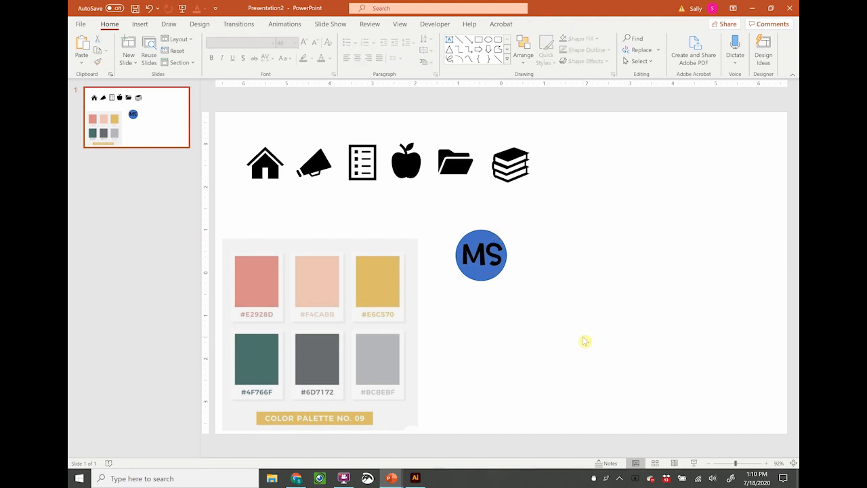
Merge the circle and the "MS" text with Combine so the letters are cut out of the circle
{"action": "left_click_drag", "start_coordinate": [587, 342], "coordinate": [427, 207]}
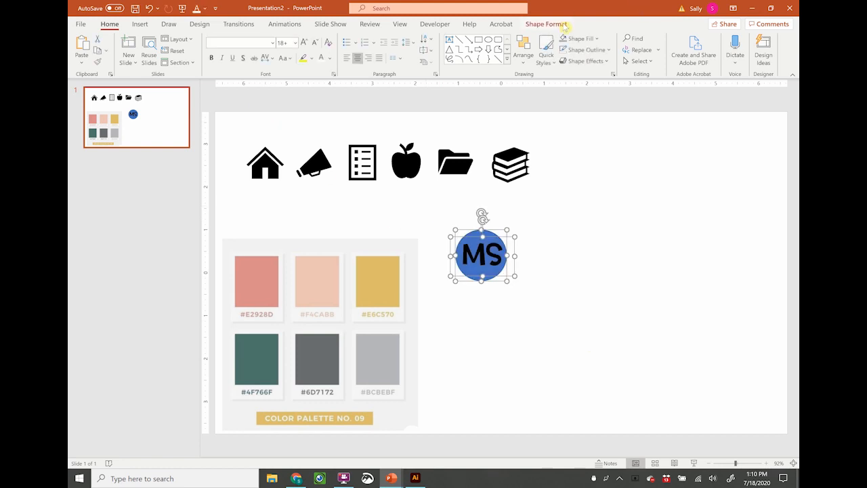
{"action": "left_click", "coordinate": [547, 25]}
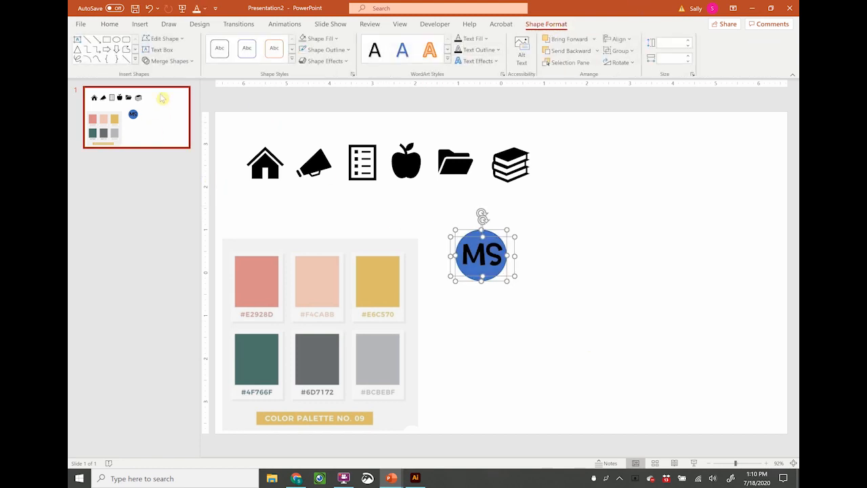
{"action": "left_click", "coordinate": [170, 61]}
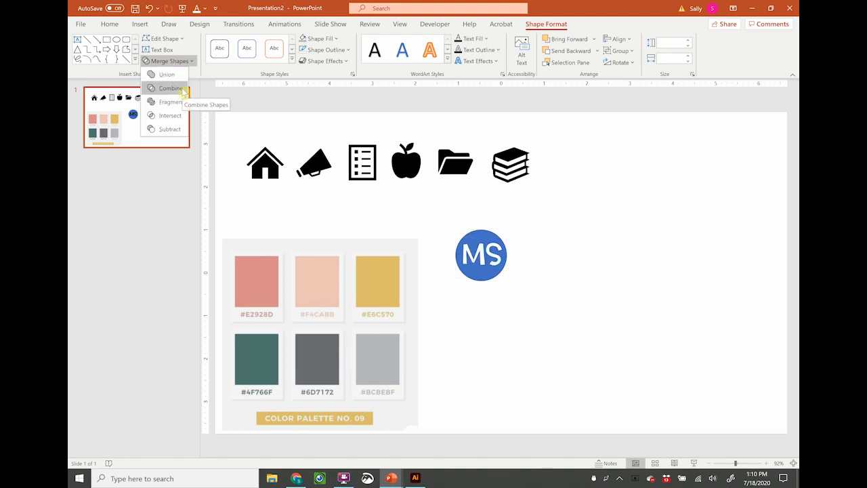
{"action": "left_click", "coordinate": [170, 88]}
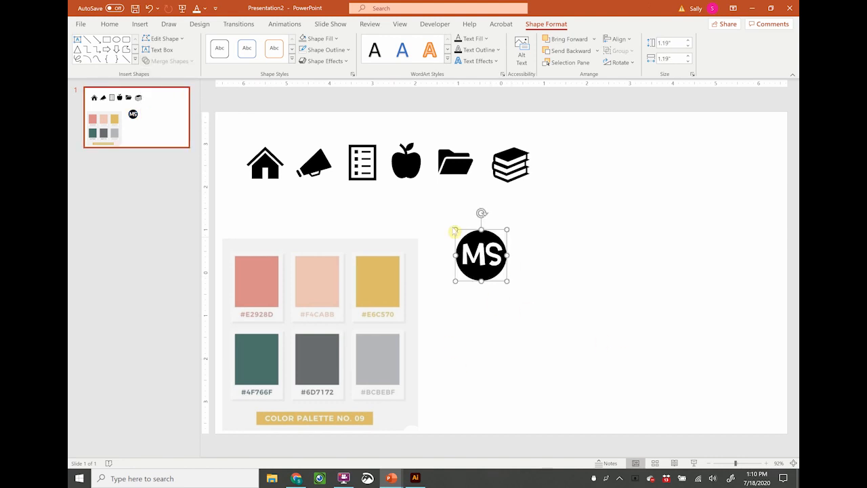
Shrink the "MS" badge slightly and place it at the end of the icon row, next to the books icon
{"action": "left_click_drag", "start_coordinate": [489, 244], "coordinate": [562, 197]}
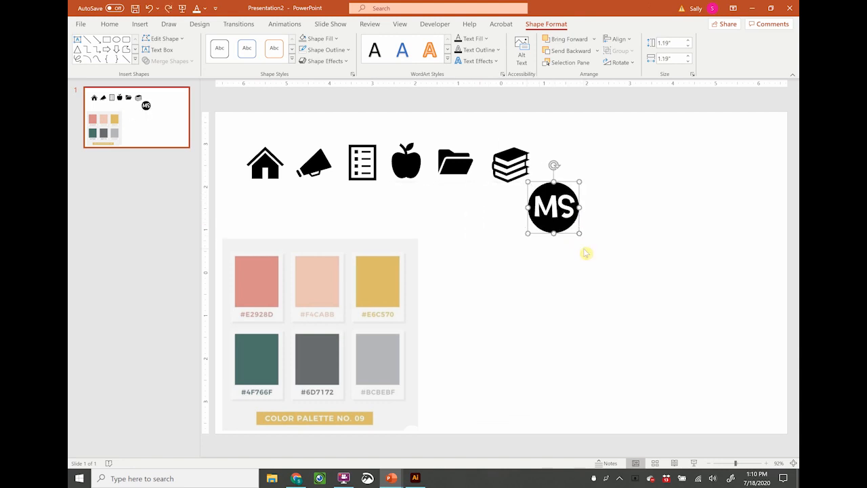
{"action": "left_click_drag", "start_coordinate": [579, 233], "coordinate": [567, 225]}
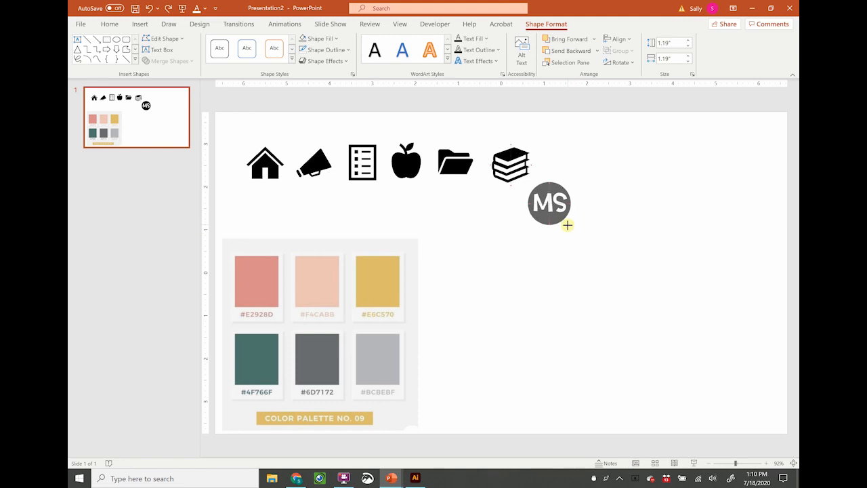
{"action": "left_click_drag", "start_coordinate": [567, 225], "coordinate": [582, 186]}
{"action": "left_click", "coordinate": [585, 259]}
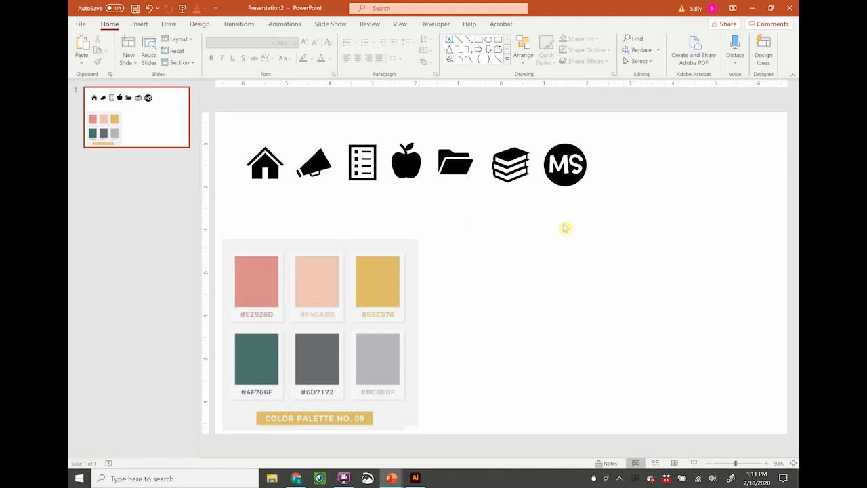
Select the six icons from the house to the books and open their graphics formatting options
{"action": "left_click_drag", "start_coordinate": [220, 120], "coordinate": [552, 229]}
{"action": "left_click", "coordinate": [545, 24]}
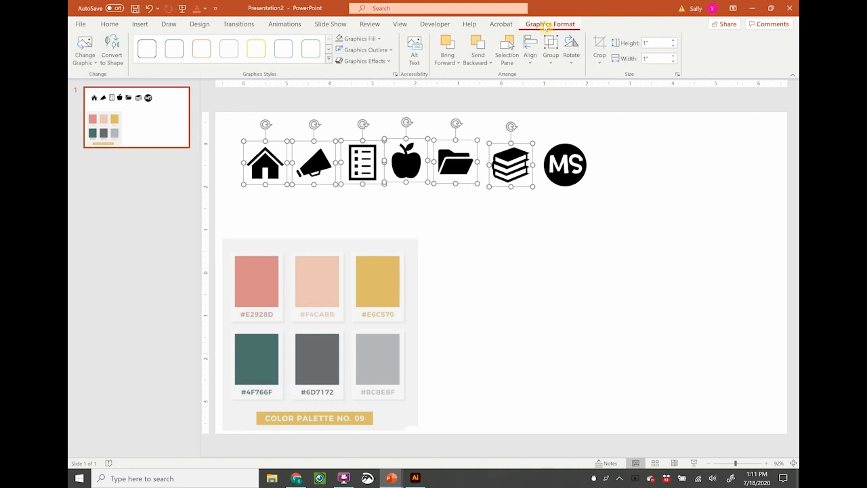
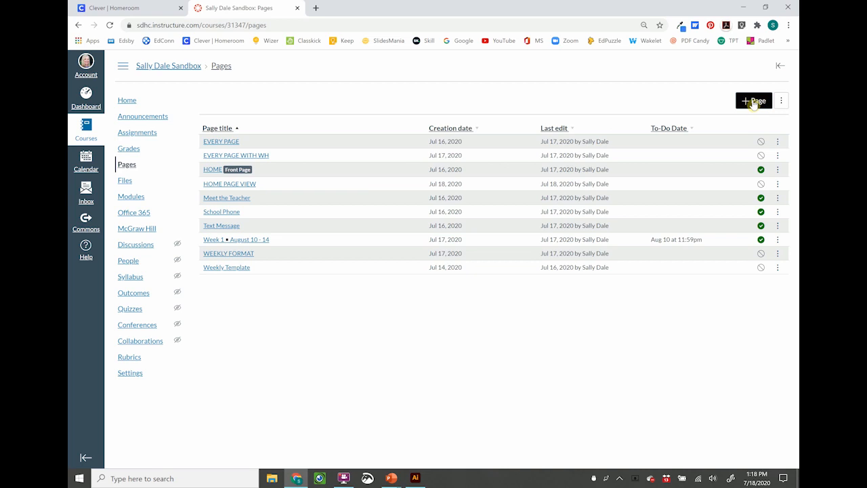
Create a new page titled "Home Page Example" and insert a table with one row and seven columns in its body
{"action": "left_click", "coordinate": [753, 101]}
{"action": "type", "text": "Home Page Example"}
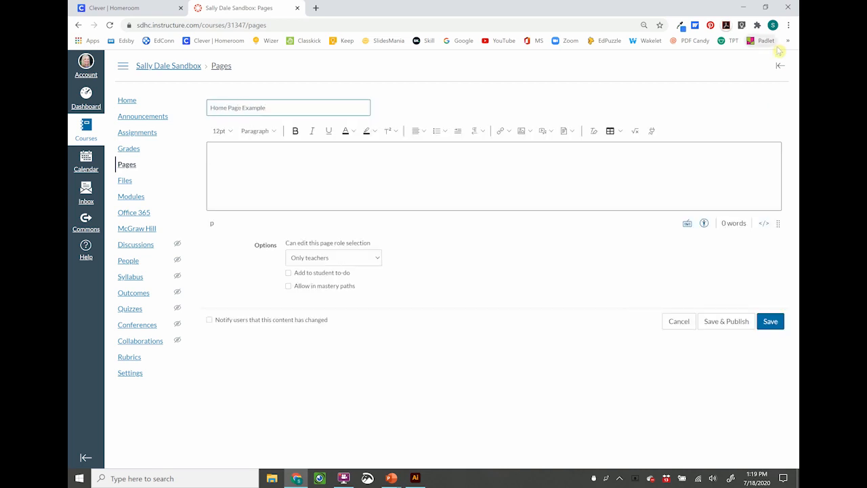
{"action": "left_click", "coordinate": [496, 161]}
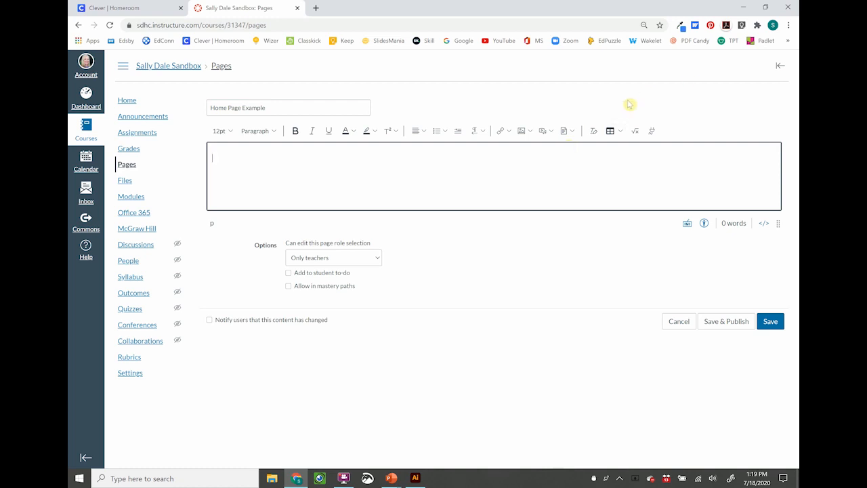
{"action": "left_click", "coordinate": [619, 136]}
{"action": "mouse_move", "coordinate": [628, 152]}
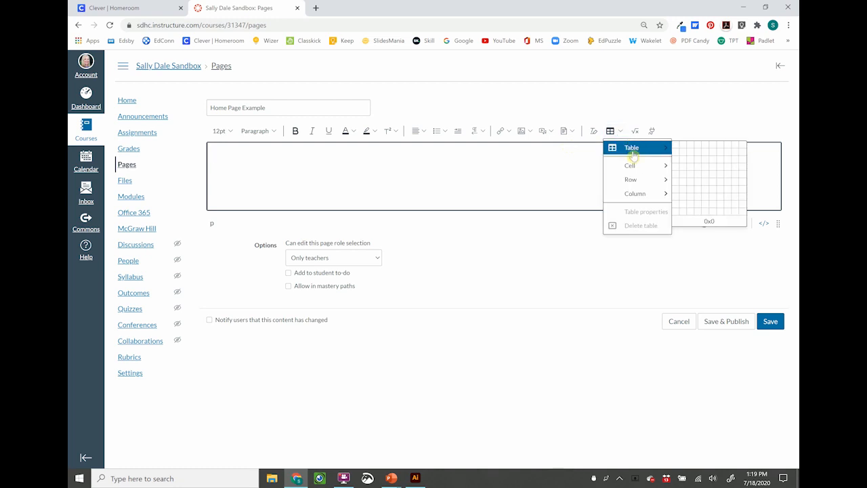
{"action": "left_click", "coordinate": [723, 150]}
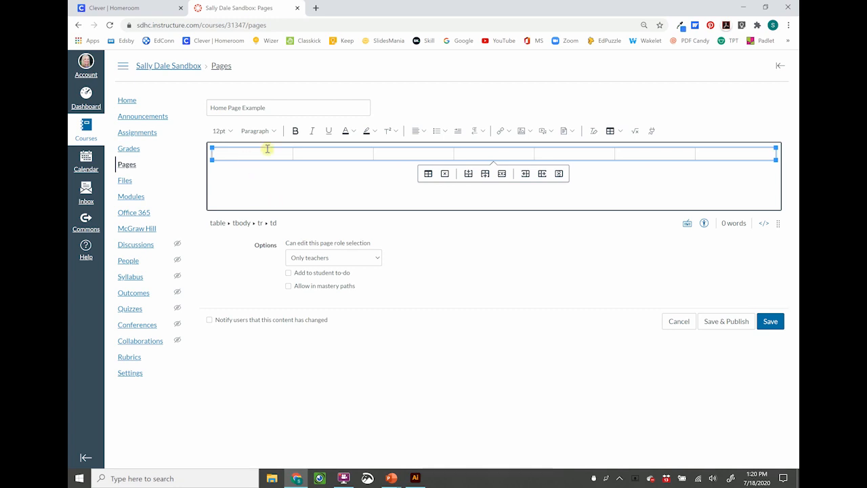
Set the seven-column table's border width to 0 and its alignment to Center
{"action": "left_click_drag", "start_coordinate": [261, 152], "coordinate": [732, 152]}
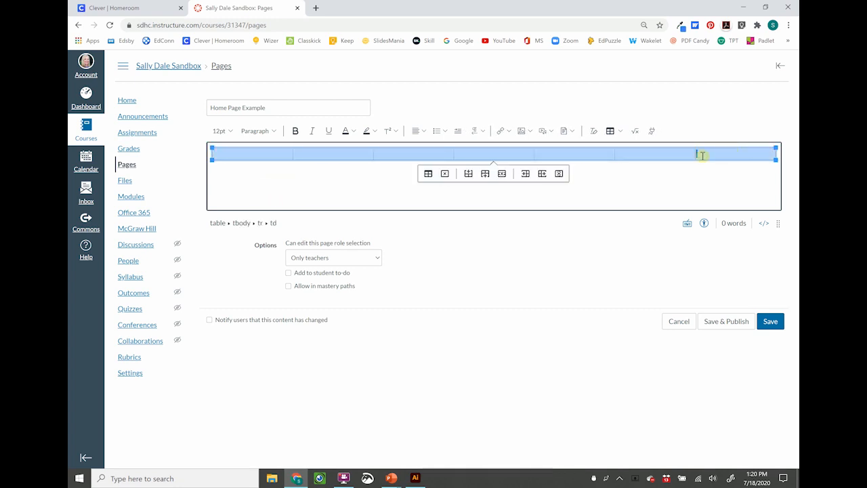
{"action": "left_click", "coordinate": [622, 132]}
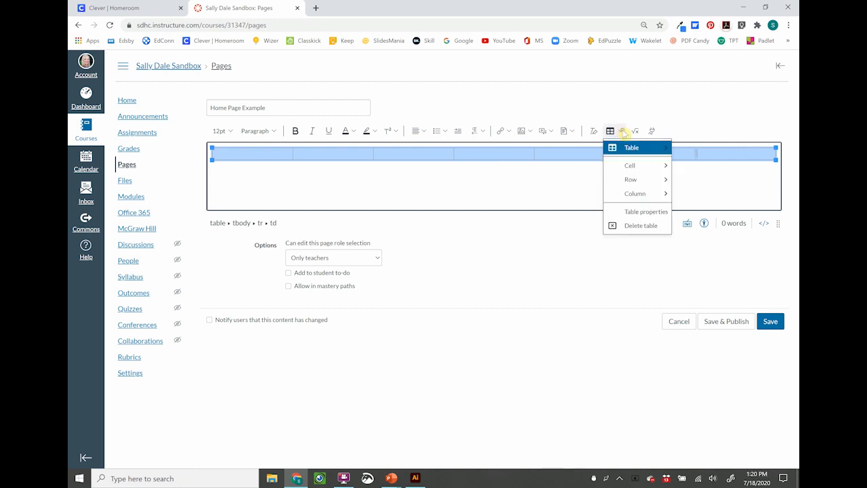
{"action": "left_click", "coordinate": [631, 213]}
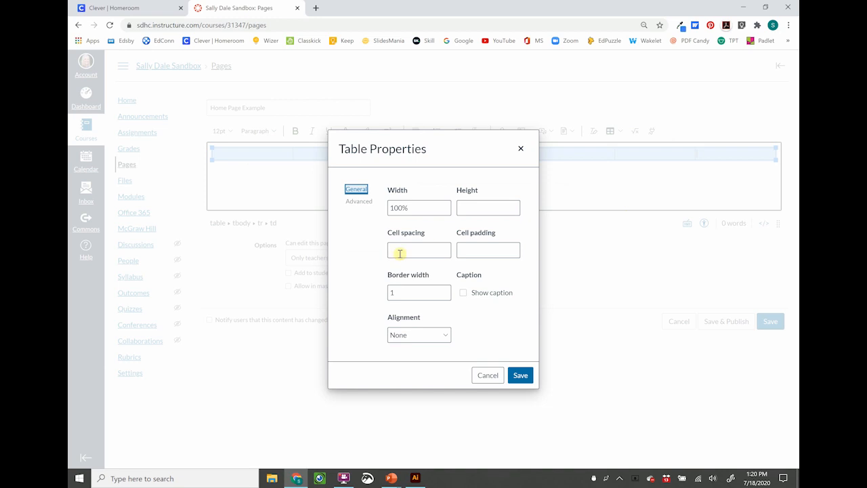
{"action": "double_click", "coordinate": [393, 292]}
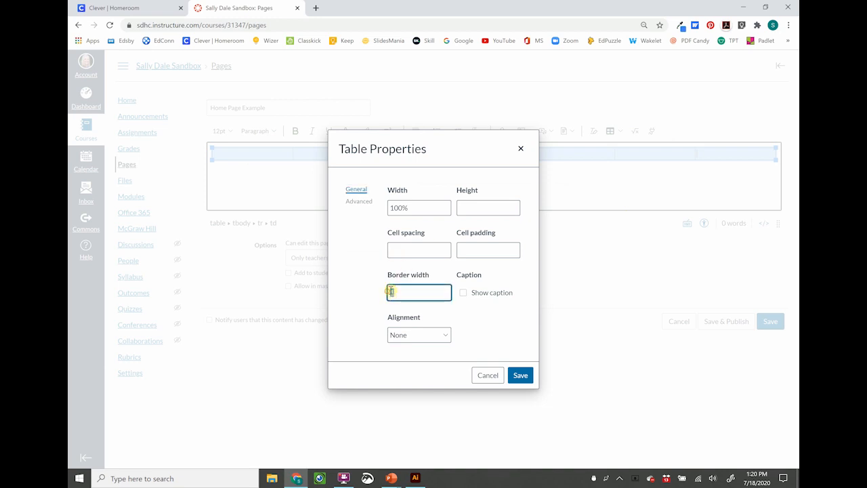
{"action": "type", "text": "0"}
{"action": "left_click", "coordinate": [439, 335]}
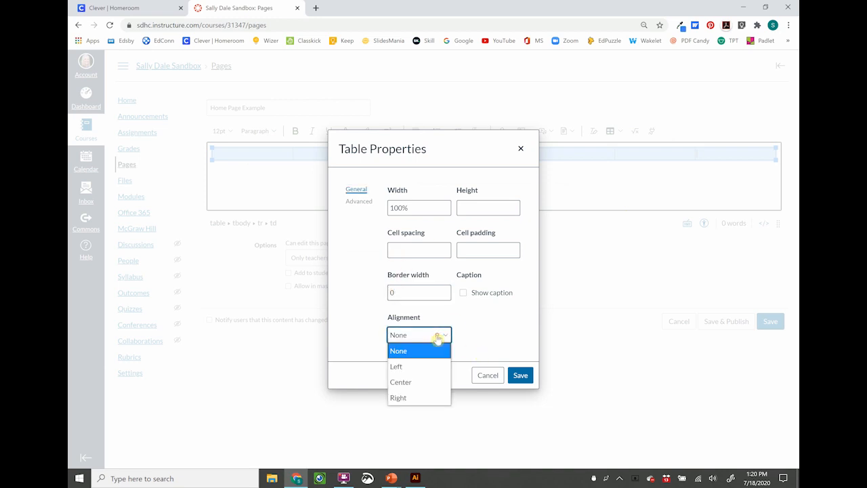
{"action": "left_click", "coordinate": [399, 381]}
Set the table's border style to Hidden, remove its border and background colors, and save the table properties
{"action": "left_click", "coordinate": [361, 201]}
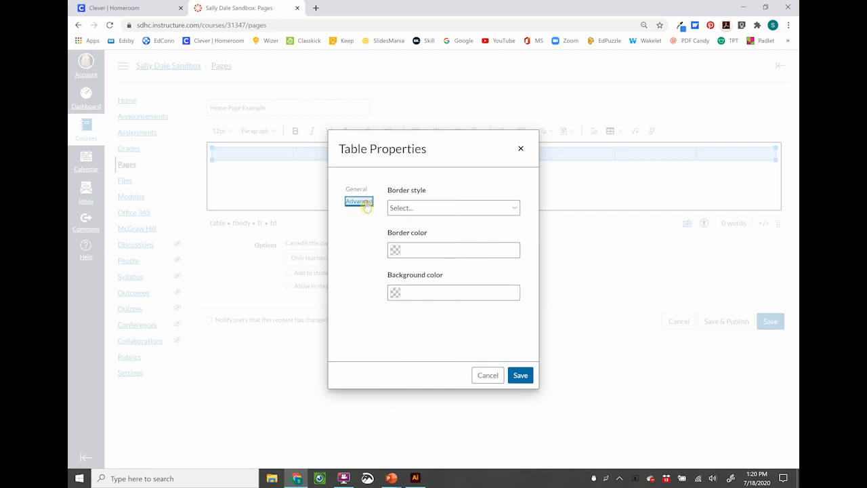
{"action": "left_click", "coordinate": [410, 208]}
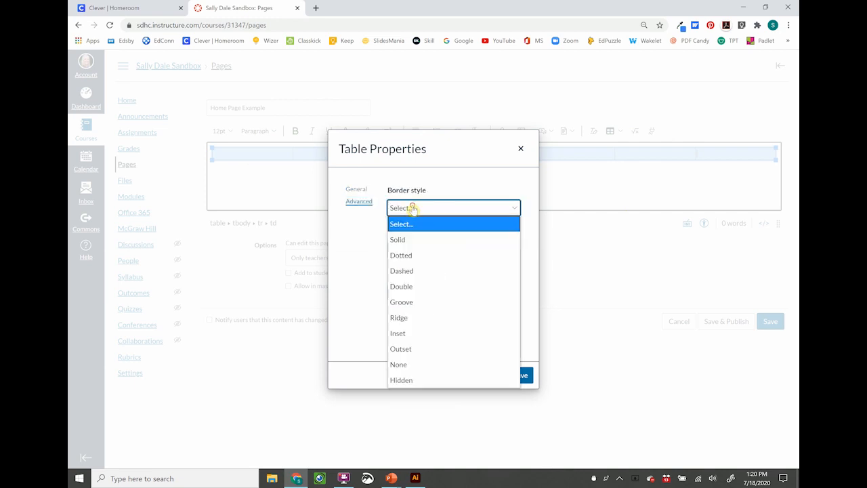
{"action": "left_click", "coordinate": [411, 383]}
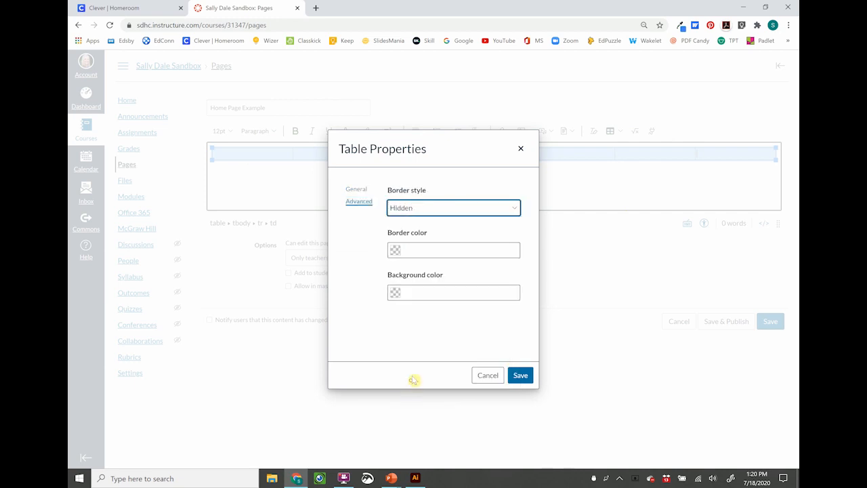
{"action": "left_click", "coordinate": [394, 250]}
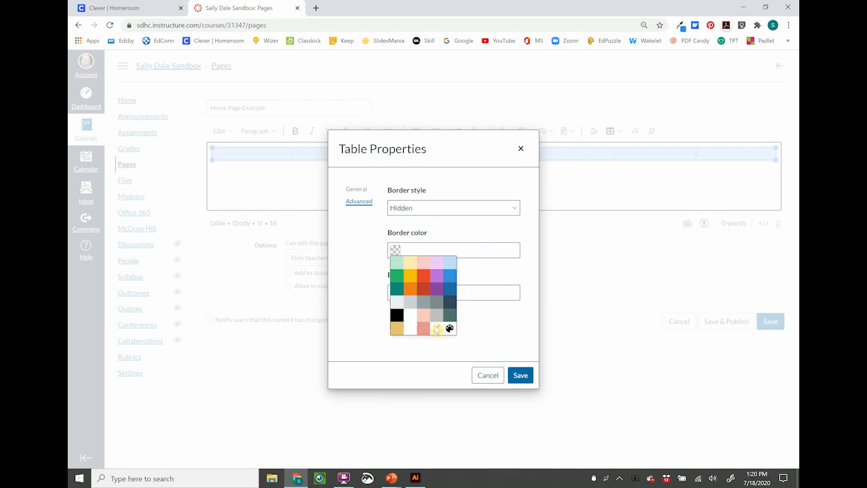
{"action": "left_click", "coordinate": [438, 330]}
{"action": "left_click", "coordinate": [396, 292]}
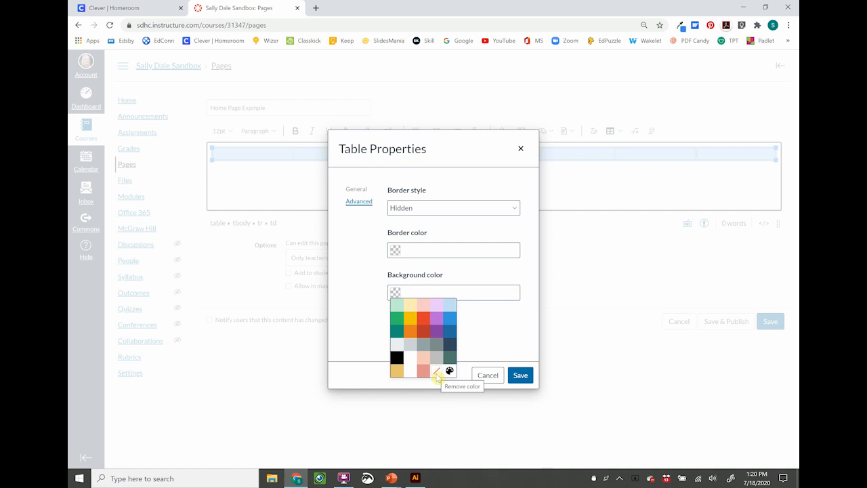
{"action": "left_click", "coordinate": [437, 371]}
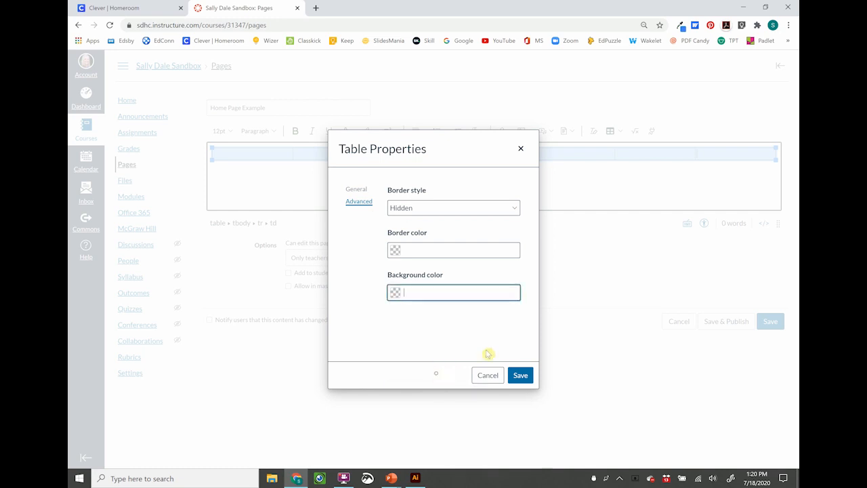
{"action": "left_click", "coordinate": [521, 376]}
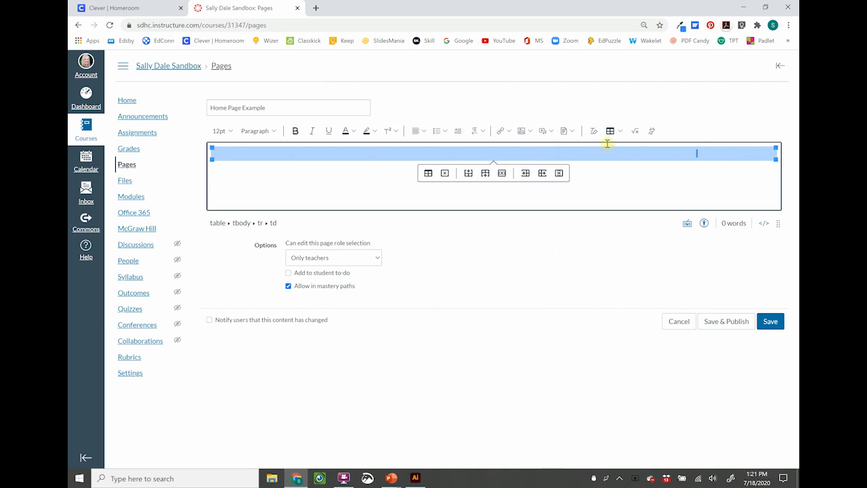
Set the selected table cells' horizontal alignment to Center and vertical alignment to Middle, and save the cell properties
{"action": "left_click", "coordinate": [620, 131]}
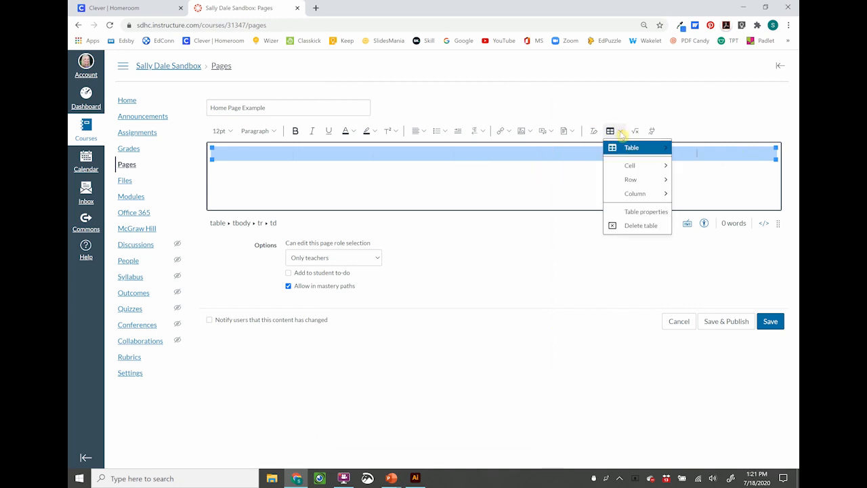
{"action": "mouse_move", "coordinate": [630, 166]}
{"action": "left_click", "coordinate": [697, 168]}
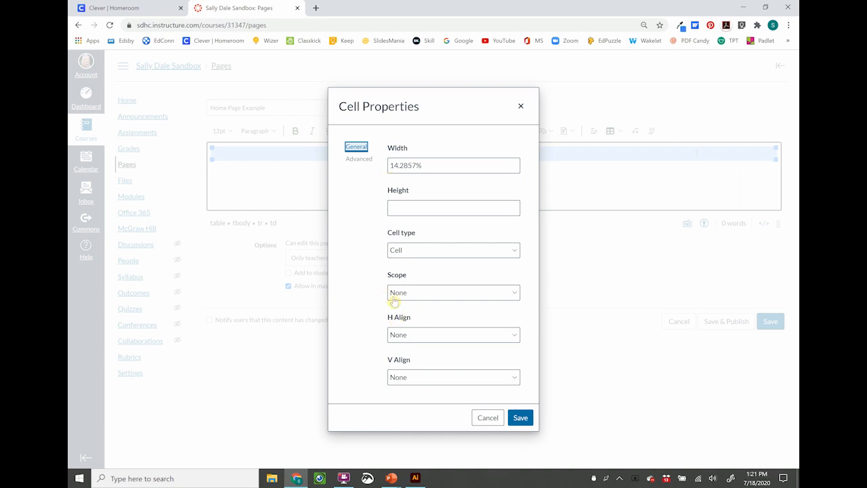
{"action": "left_click", "coordinate": [415, 335]}
{"action": "left_click", "coordinate": [410, 379]}
{"action": "left_click", "coordinate": [424, 378]}
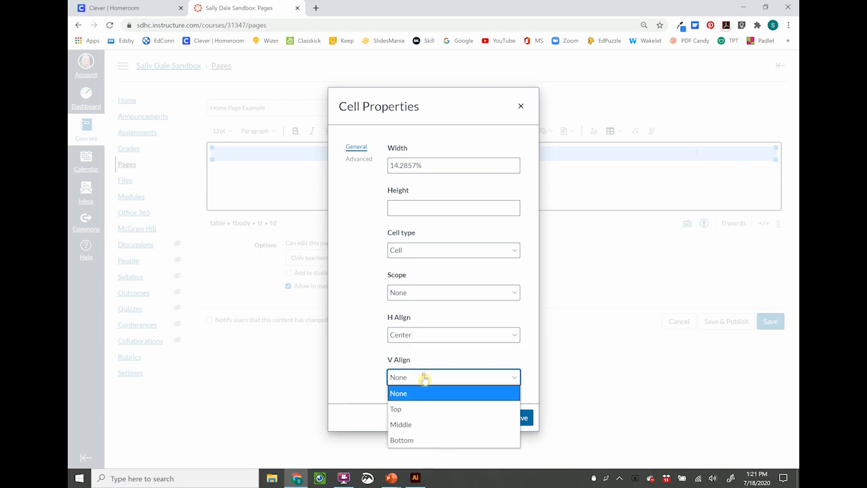
{"action": "left_click", "coordinate": [412, 423]}
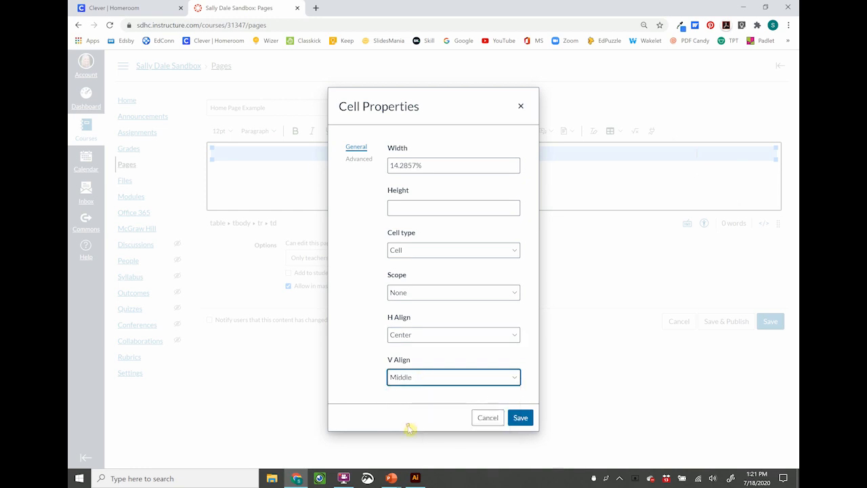
{"action": "left_click", "coordinate": [359, 159]}
{"action": "left_click", "coordinate": [356, 147]}
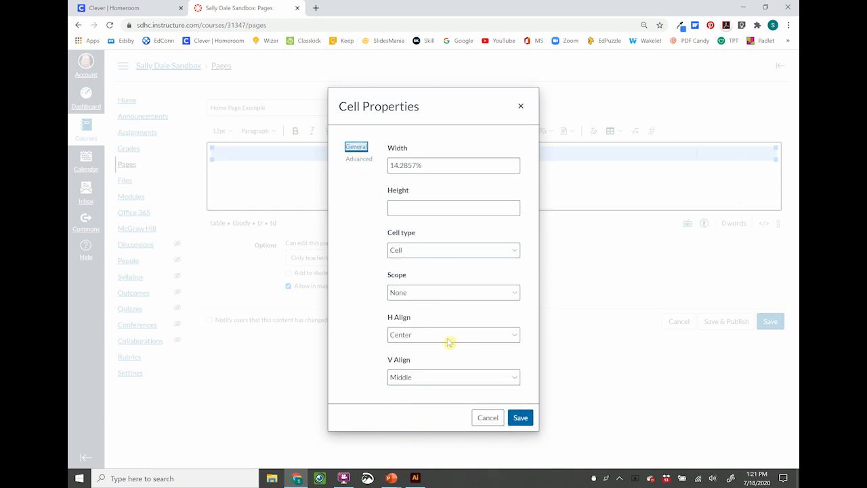
{"action": "left_click", "coordinate": [520, 417]}
{"action": "left_click", "coordinate": [641, 188]}
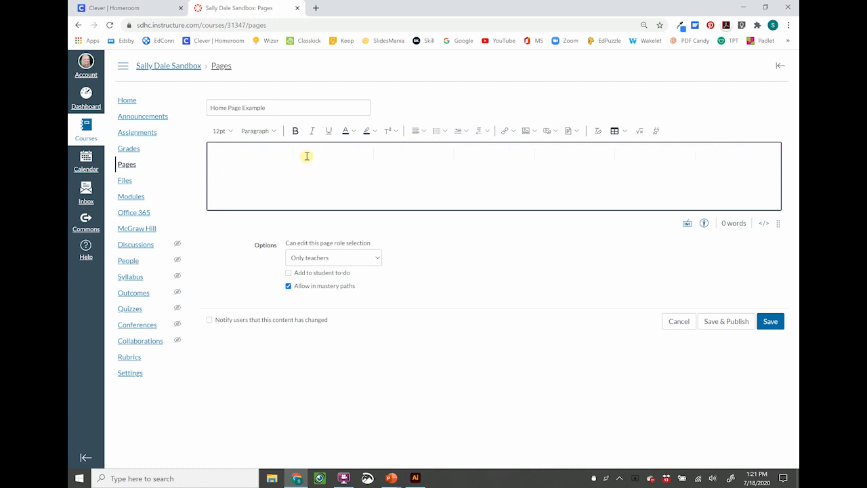
Insert a new column after each of the table's last four columns
{"action": "left_click", "coordinate": [730, 156]}
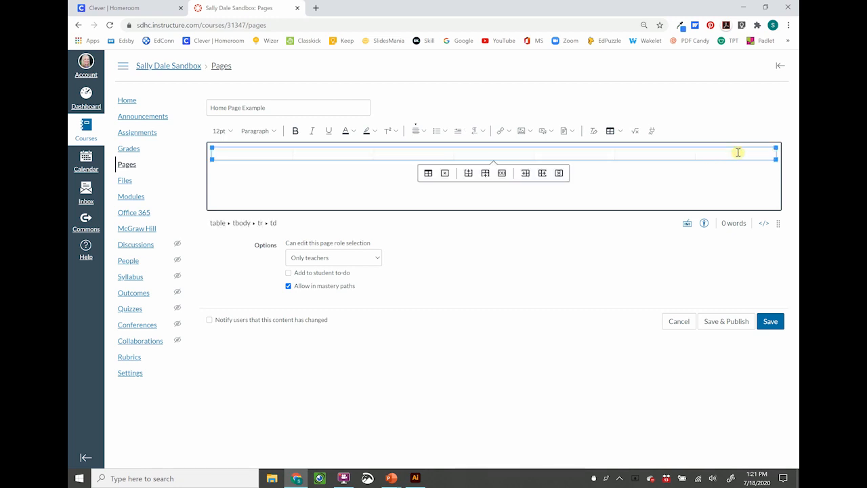
{"action": "left_click", "coordinate": [542, 173]}
{"action": "left_click", "coordinate": [544, 177]}
{"action": "left_click", "coordinate": [662, 154]}
{"action": "left_click", "coordinate": [542, 172]}
{"action": "left_click", "coordinate": [571, 153]}
{"action": "left_click", "coordinate": [511, 154]}
{"action": "left_click", "coordinate": [515, 189]}
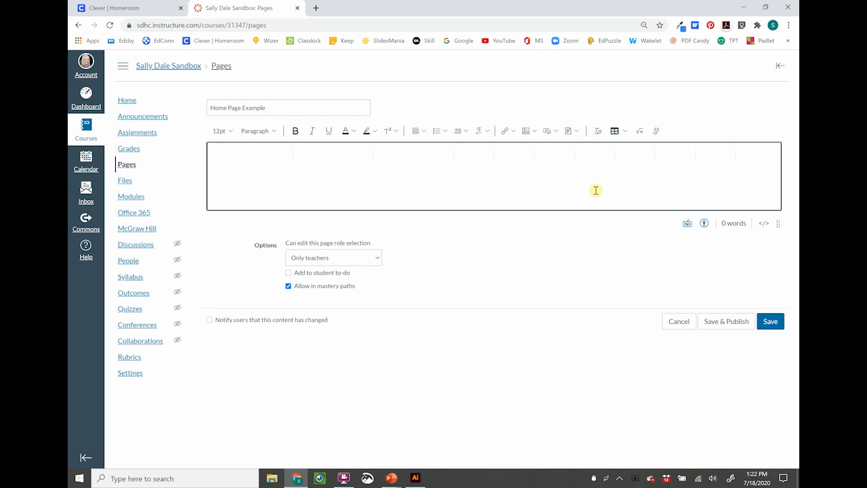
Upload Home.png from the Example Icons and Images folder into the table's fifth cell
{"action": "left_click", "coordinate": [513, 153]}
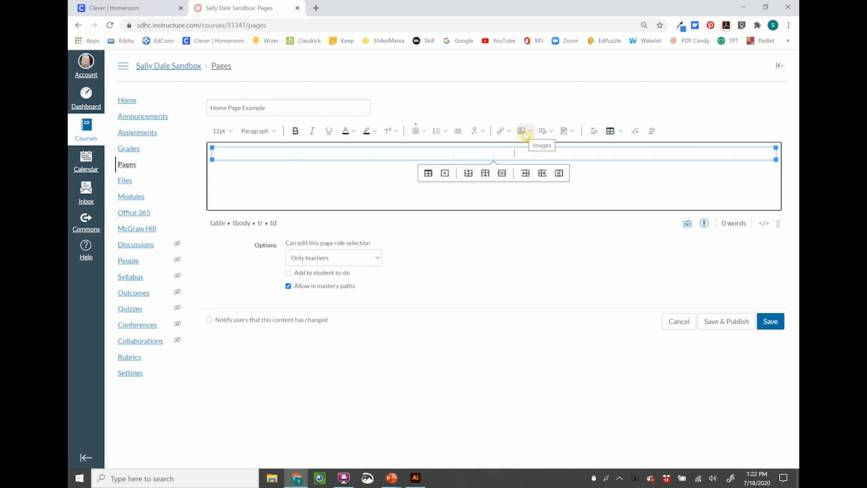
{"action": "left_click", "coordinate": [523, 131]}
{"action": "left_click", "coordinate": [532, 146]}
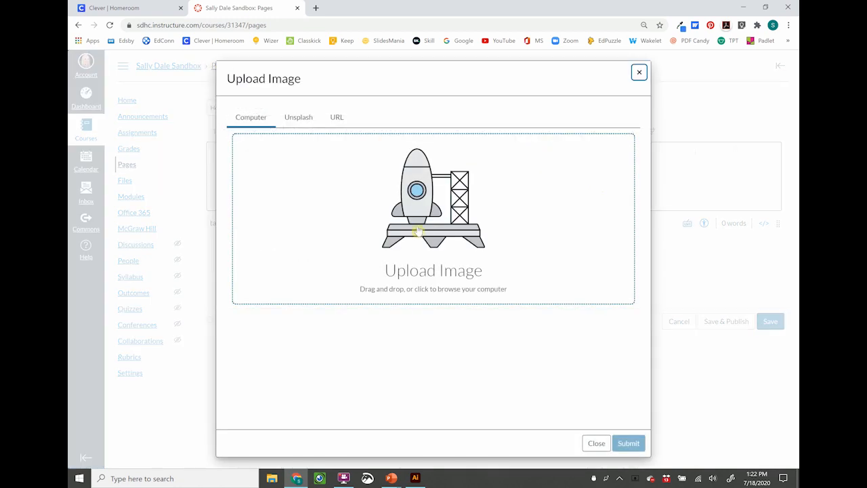
{"action": "left_click", "coordinate": [417, 226]}
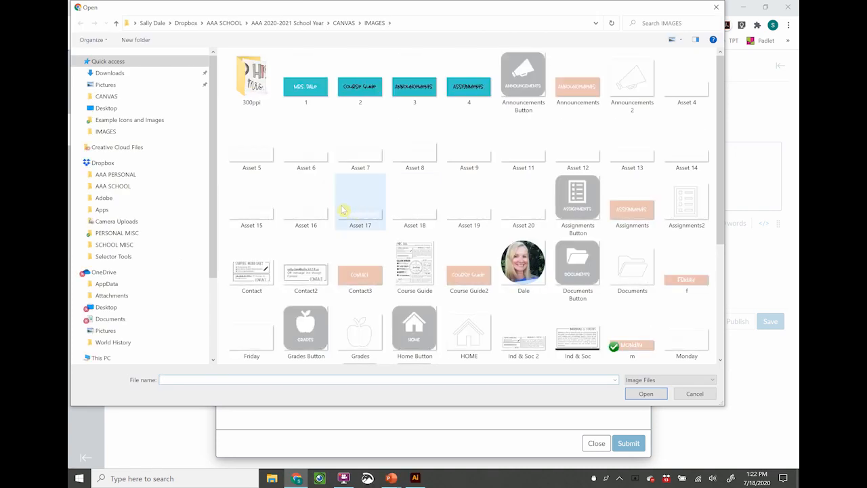
{"action": "scroll", "coordinate": [401, 212], "scroll_direction": "down", "scroll_amount": 5}
{"action": "left_click", "coordinate": [344, 23]}
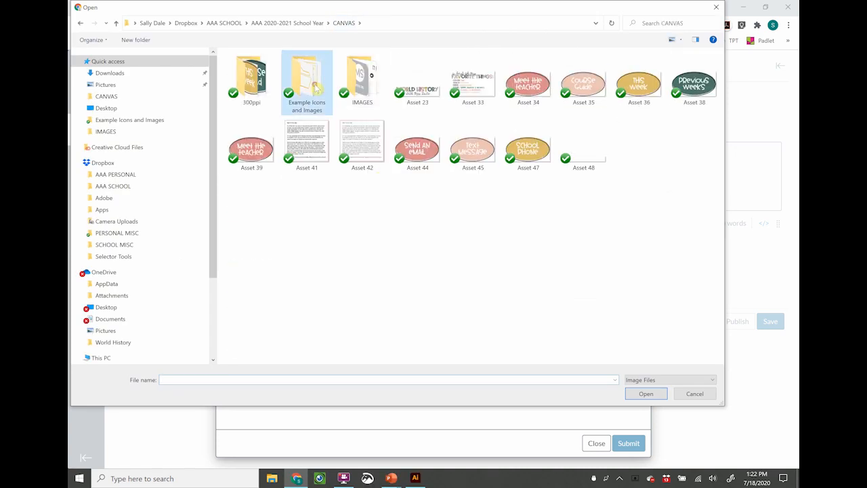
{"action": "double_click", "coordinate": [304, 79]}
{"action": "double_click", "coordinate": [482, 84]}
{"action": "left_click", "coordinate": [627, 442]}
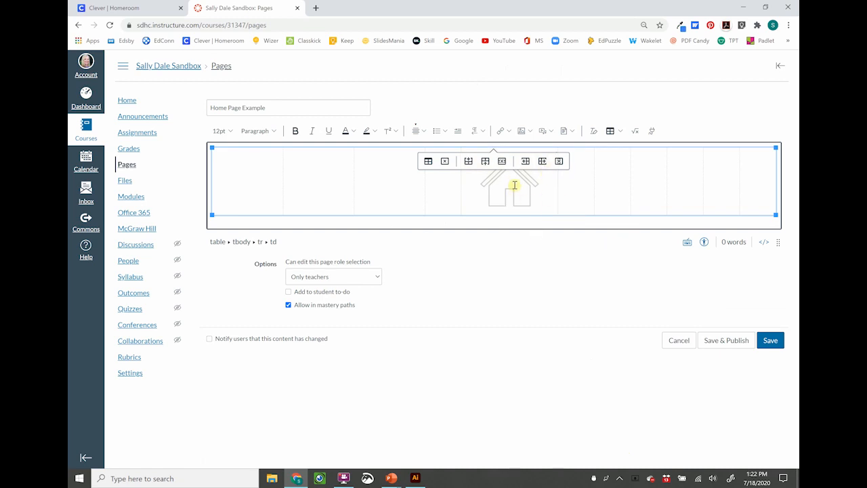
Set the house image's width to 75 with its aspect ratio preserved
{"action": "left_click", "coordinate": [508, 197]}
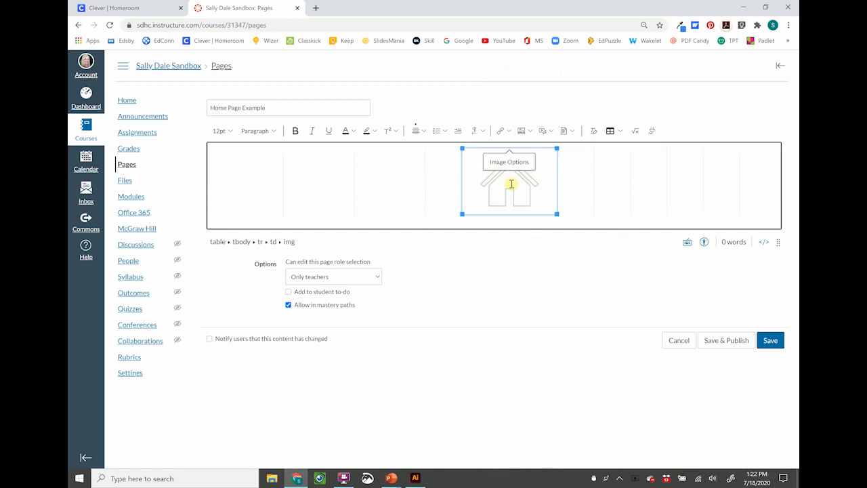
{"action": "left_click", "coordinate": [516, 165]}
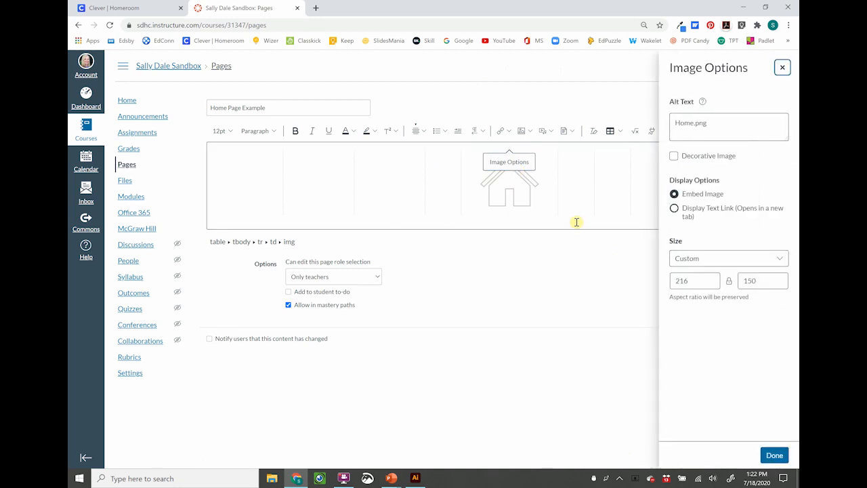
{"action": "left_click_drag", "start_coordinate": [687, 281], "coordinate": [662, 280]}
{"action": "type", "text": "75"}
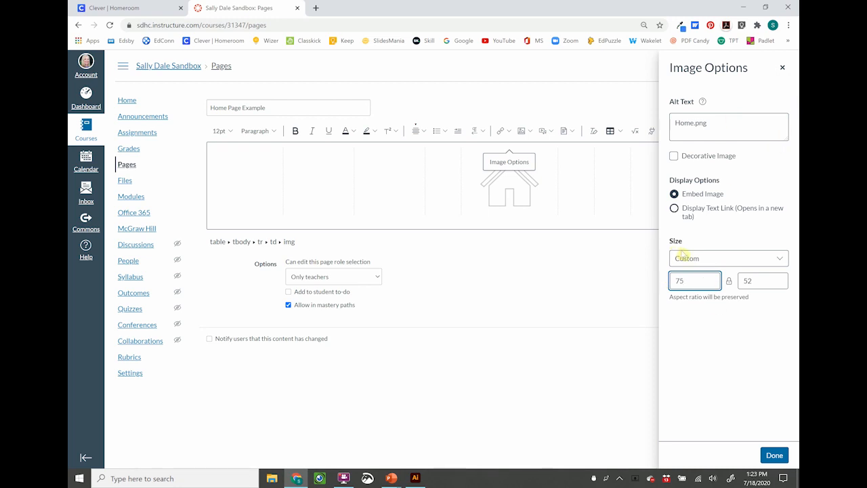
{"action": "left_click", "coordinate": [774, 455]}
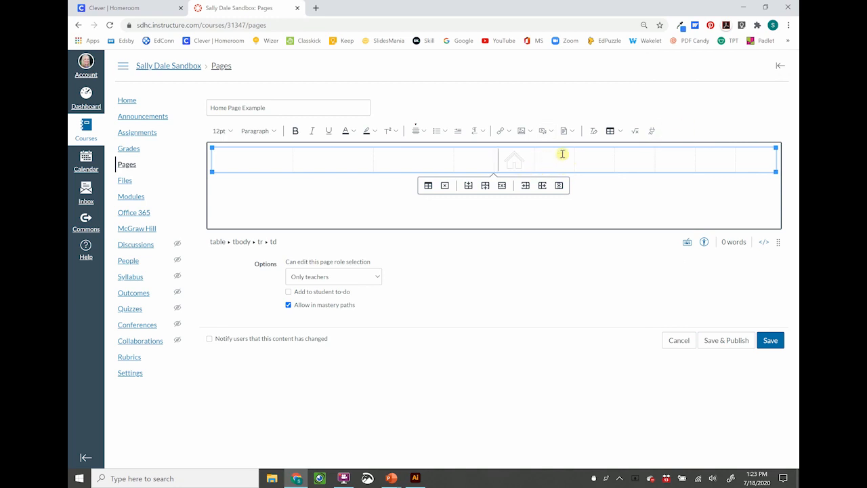
Upload Announcements.png into the table cell just after the house icon
{"action": "left_click", "coordinate": [523, 131]}
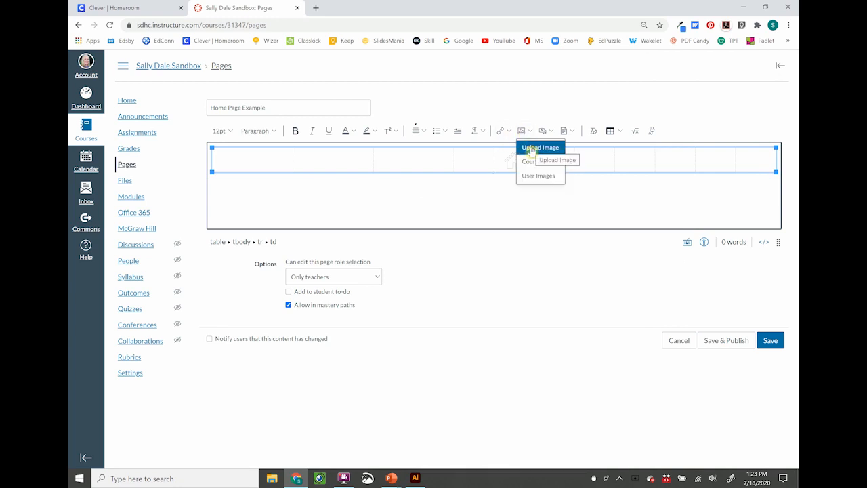
{"action": "left_click", "coordinate": [531, 148]}
{"action": "left_click", "coordinate": [252, 82]}
{"action": "left_click", "coordinate": [640, 396]}
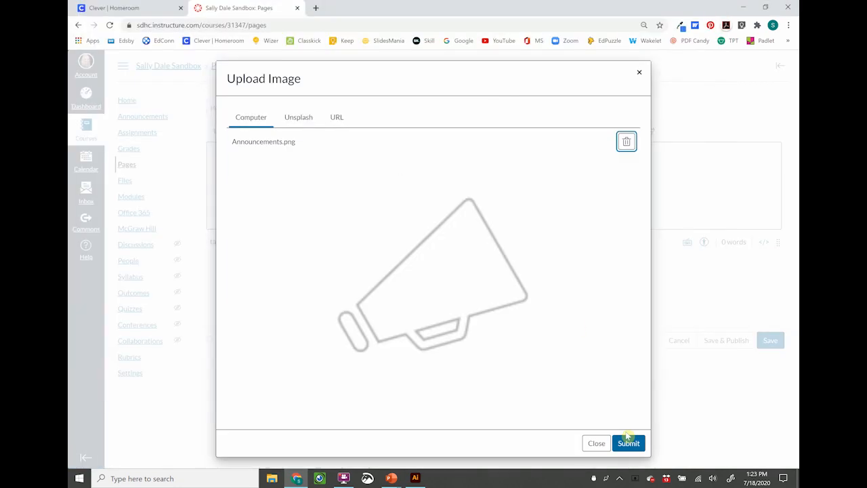
{"action": "left_click", "coordinate": [628, 443]}
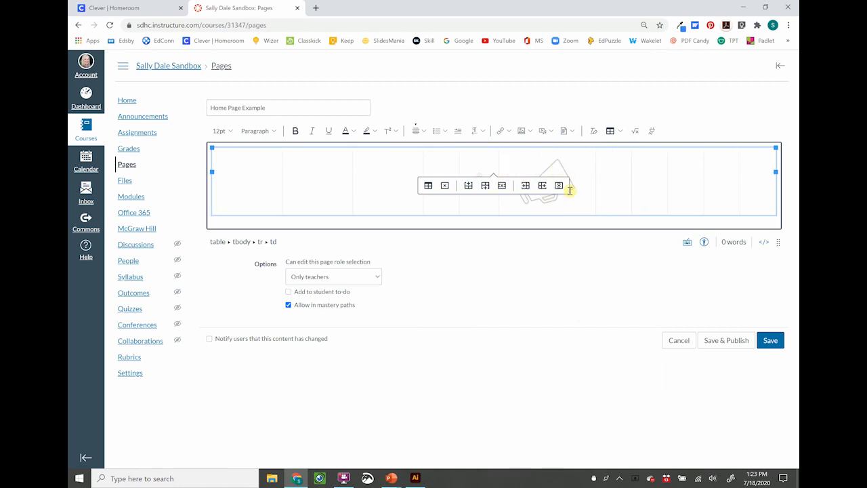
Set the megaphone image's width to 75 with its aspect ratio preserved
{"action": "left_click", "coordinate": [558, 169]}
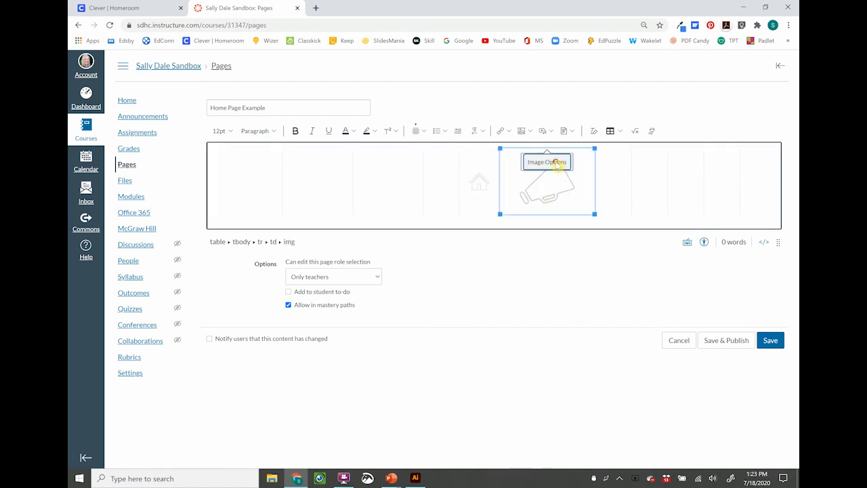
{"action": "left_click", "coordinate": [554, 162]}
{"action": "double_click", "coordinate": [686, 281]}
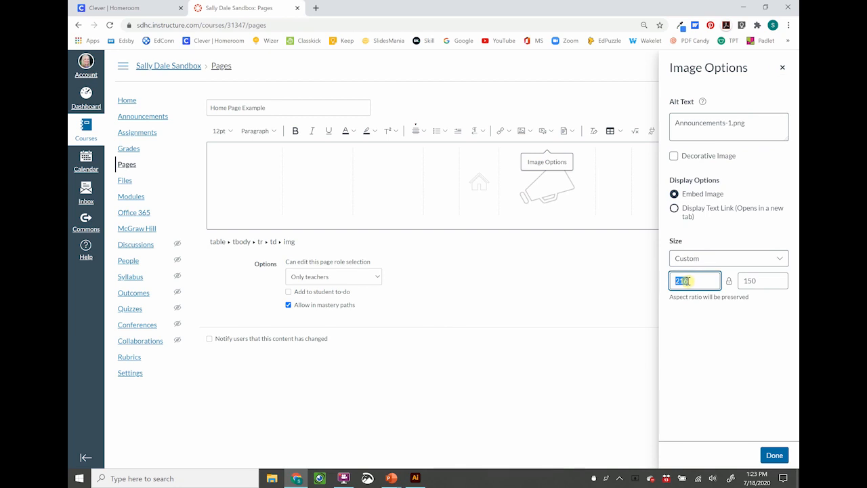
{"action": "type", "text": "75"}
{"action": "left_click", "coordinate": [774, 455]}
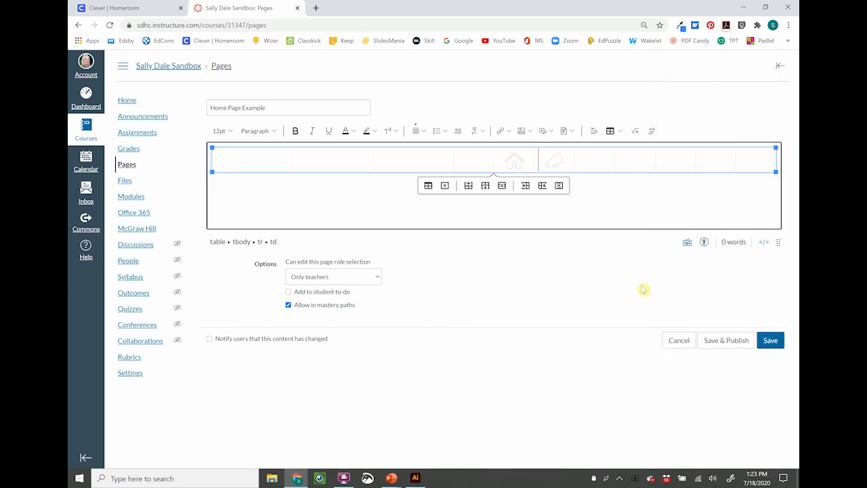
Upload Assignment.png into the table cell just after the megaphone icon
{"action": "left_click", "coordinate": [607, 160]}
{"action": "left_click", "coordinate": [520, 131]}
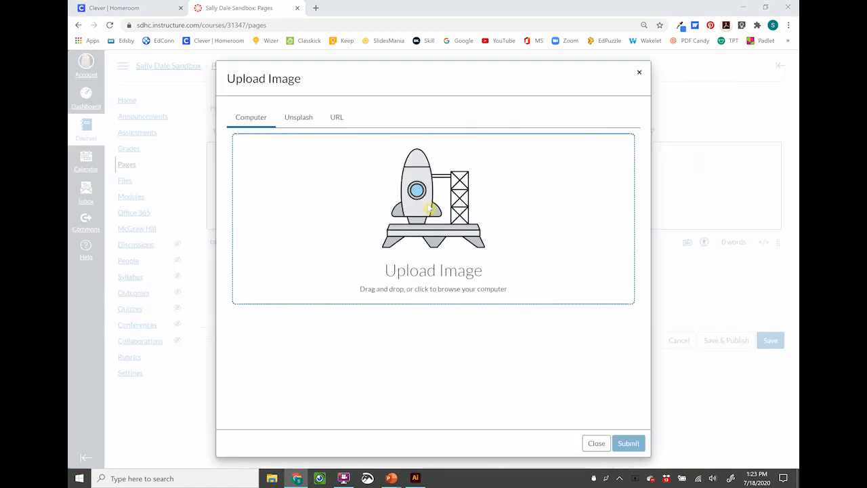
{"action": "left_click", "coordinate": [403, 160]}
{"action": "left_click", "coordinate": [306, 81]}
{"action": "left_click", "coordinate": [643, 394]}
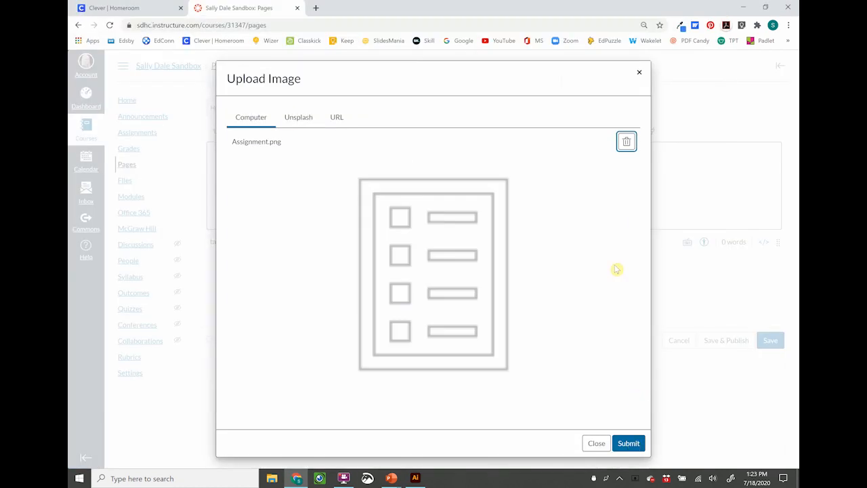
{"action": "left_click", "coordinate": [628, 443]}
Set the assignment checklist image's width to 75 with its aspect ratio preserved
{"action": "left_click", "coordinate": [587, 178]}
{"action": "left_click", "coordinate": [583, 162]}
{"action": "double_click", "coordinate": [679, 278]}
{"action": "type", "text": "75"}
{"action": "left_click", "coordinate": [774, 455]}
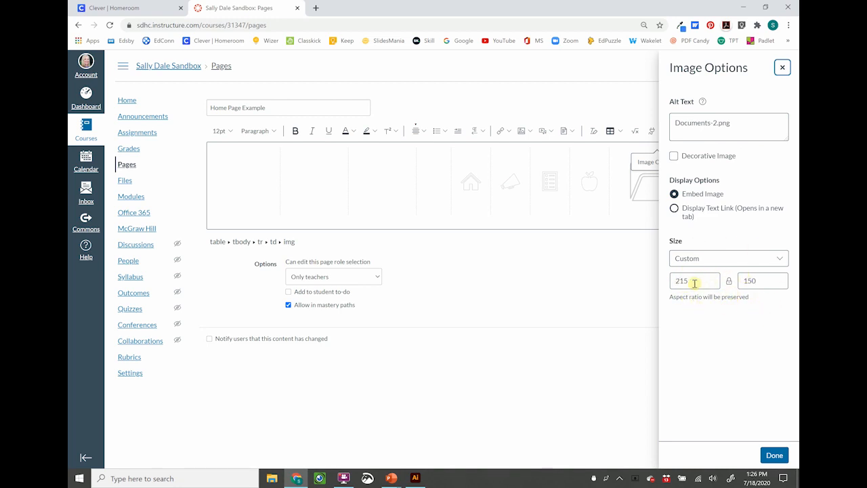
Set the Documents folder image's width to 75 with its aspect ratio preserved
{"action": "left_click_drag", "start_coordinate": [692, 280], "coordinate": [675, 279]}
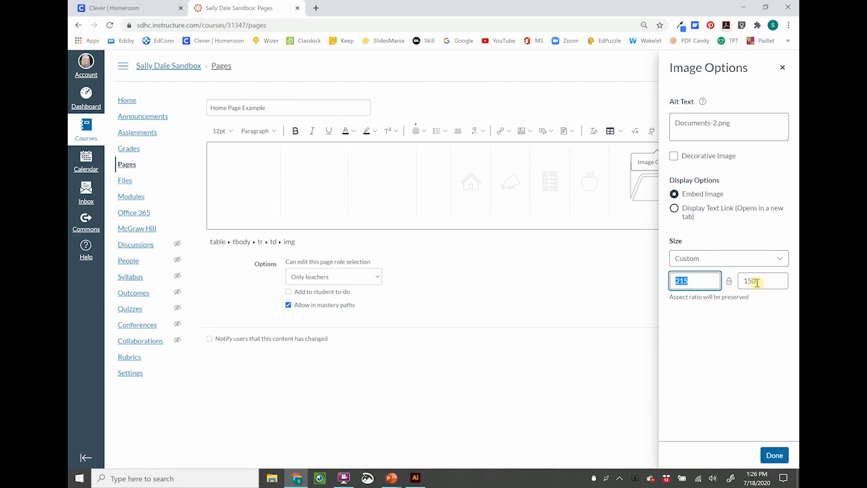
{"action": "type", "text": "75"}
{"action": "left_click", "coordinate": [774, 455]}
Upload Textbook.png into the table cell just after the folder icon
{"action": "left_click", "coordinate": [706, 158]}
{"action": "left_click", "coordinate": [523, 131]}
{"action": "left_click", "coordinate": [344, 478]}
{"action": "left_click", "coordinate": [365, 174]}
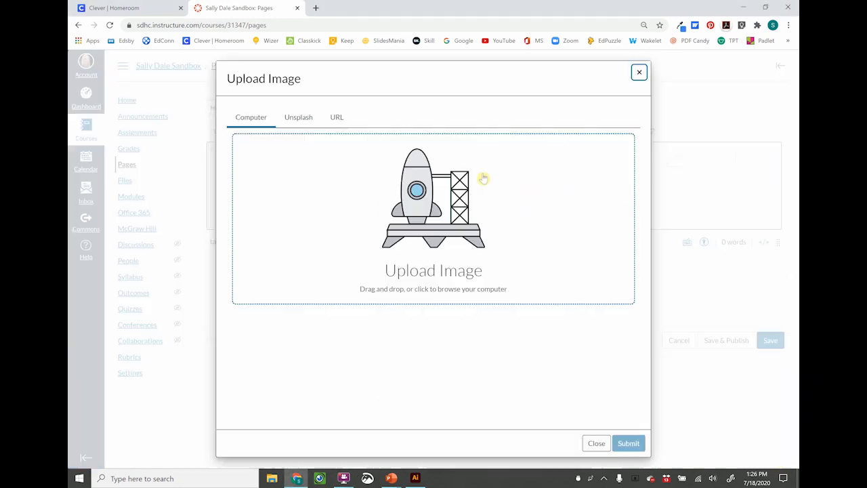
{"action": "left_click", "coordinate": [484, 178]}
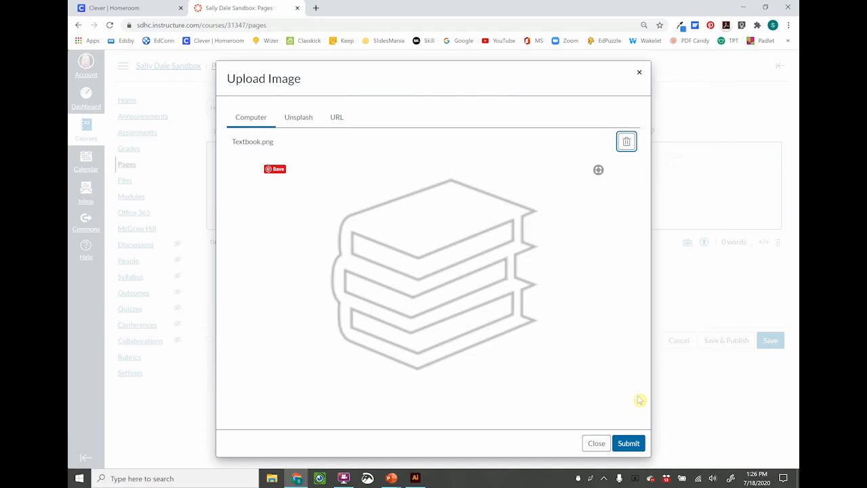
{"action": "left_click", "coordinate": [629, 443]}
Set the textbook image's width to 75 with its aspect ratio preserved
{"action": "left_click", "coordinate": [708, 168]}
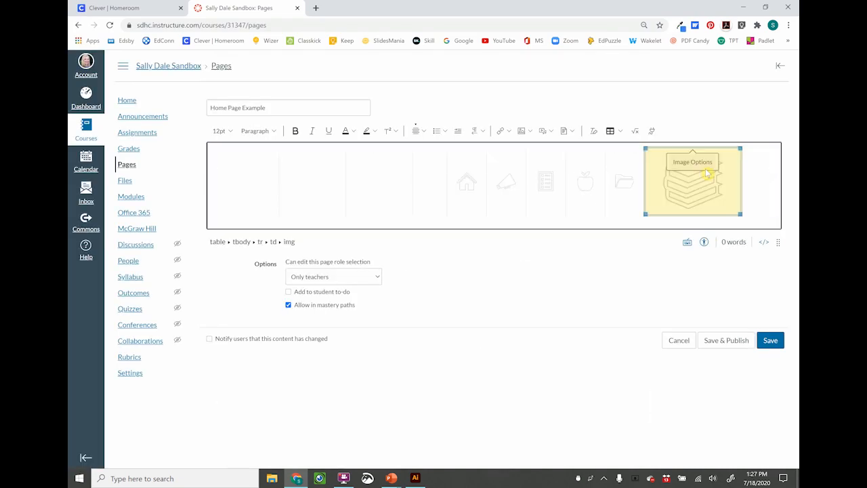
{"action": "type", "text": "75"}
{"action": "left_click", "coordinate": [782, 456]}
Upload the circular MS icon image into the last table cell, just after the textbook icon
{"action": "left_click", "coordinate": [755, 161]}
{"action": "left_click", "coordinate": [524, 131]}
{"action": "left_click", "coordinate": [540, 150]}
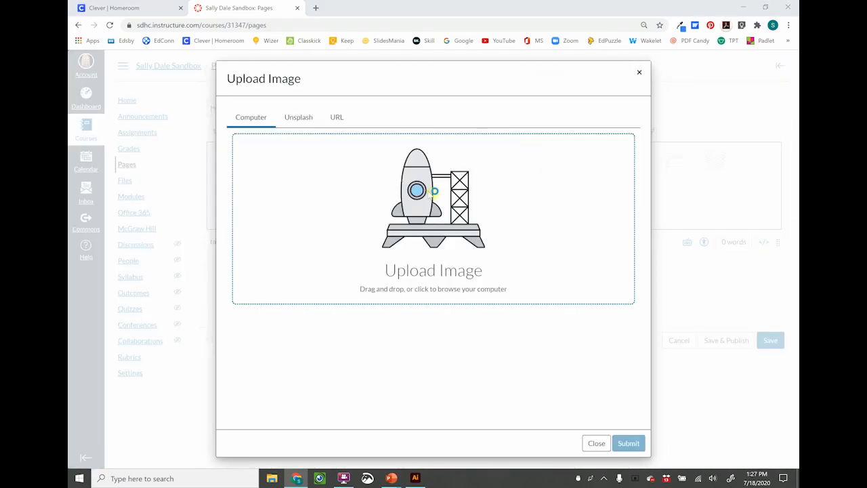
{"action": "left_click", "coordinate": [430, 192]}
{"action": "left_click", "coordinate": [533, 85]}
{"action": "left_click", "coordinate": [645, 394]}
{"action": "left_click", "coordinate": [628, 443]}
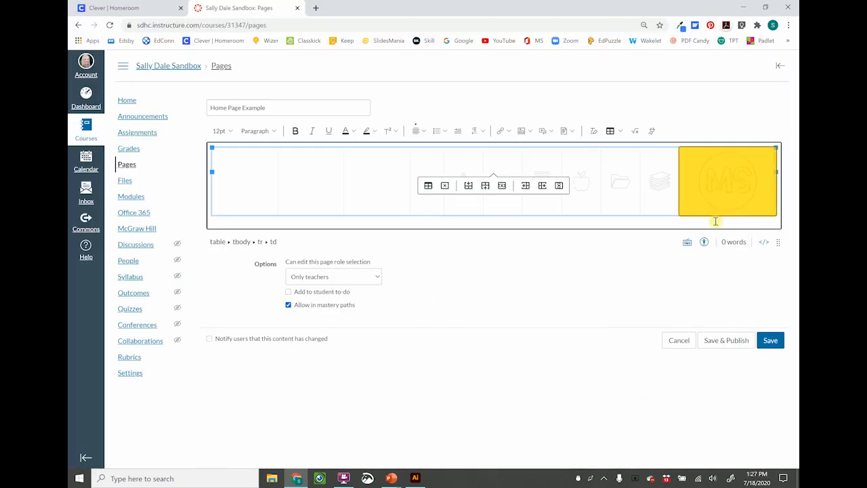
Set the MS icon image's width to 75 with its aspect ratio preserved
{"action": "left_click", "coordinate": [728, 183]}
{"action": "left_click", "coordinate": [724, 178]}
{"action": "double_click", "coordinate": [680, 281]}
{"action": "type", "text": "75"}
{"action": "key", "text": "Return"}
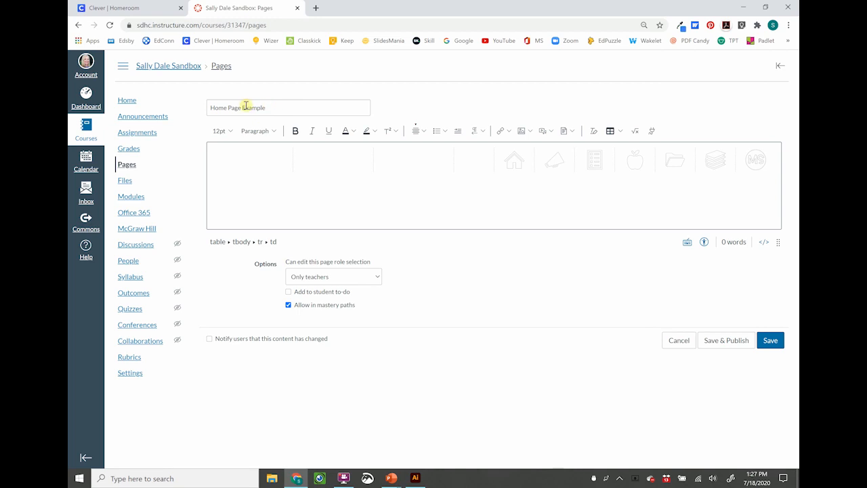
Change the page title to "Every Page Example"
{"action": "left_click_drag", "start_coordinate": [270, 107], "coordinate": [194, 96]}
{"action": "type", "text": "Every Page Example"}
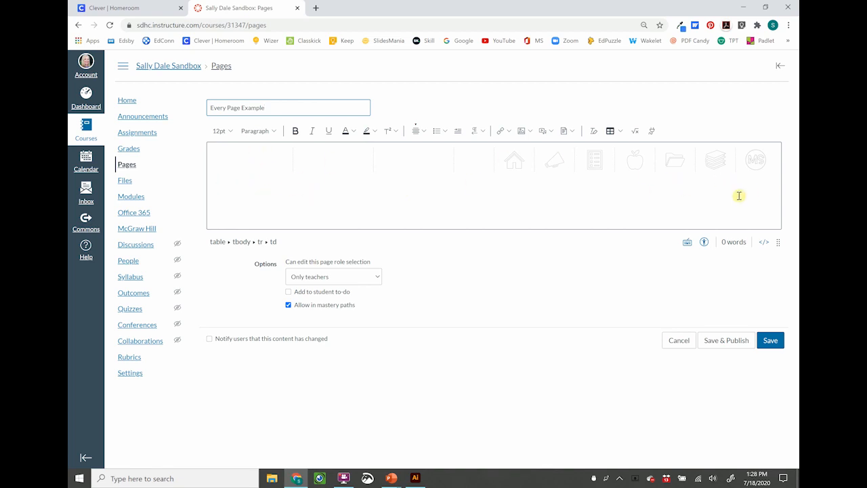
Link the megaphone icon to Announcements in the course navigation
{"action": "left_click", "coordinate": [562, 166]}
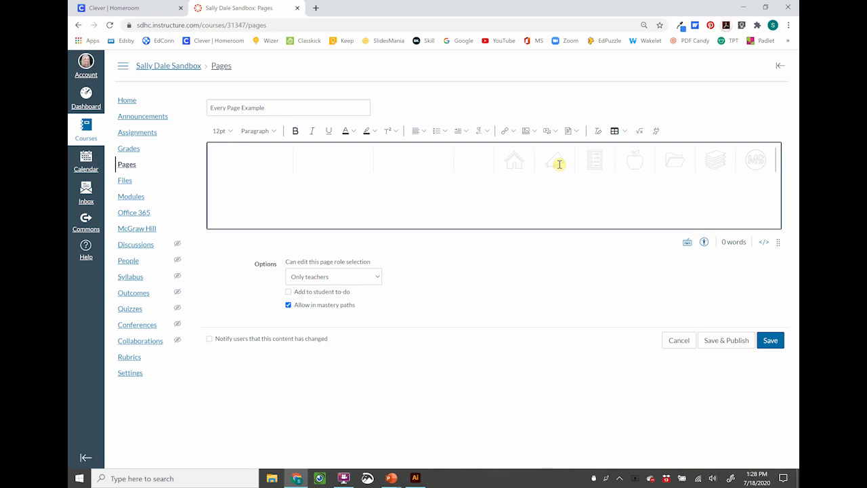
{"action": "left_click", "coordinate": [554, 163]}
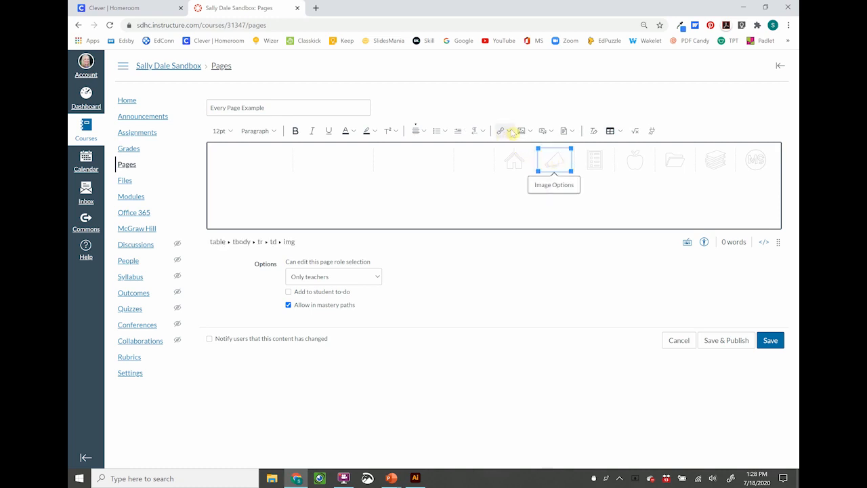
{"action": "left_click", "coordinate": [510, 132]}
{"action": "left_click", "coordinate": [510, 163]}
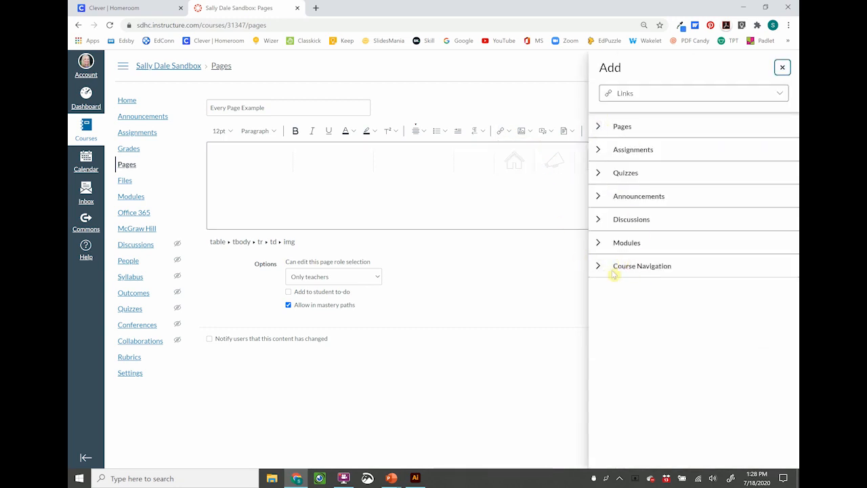
{"action": "left_click", "coordinate": [609, 267]}
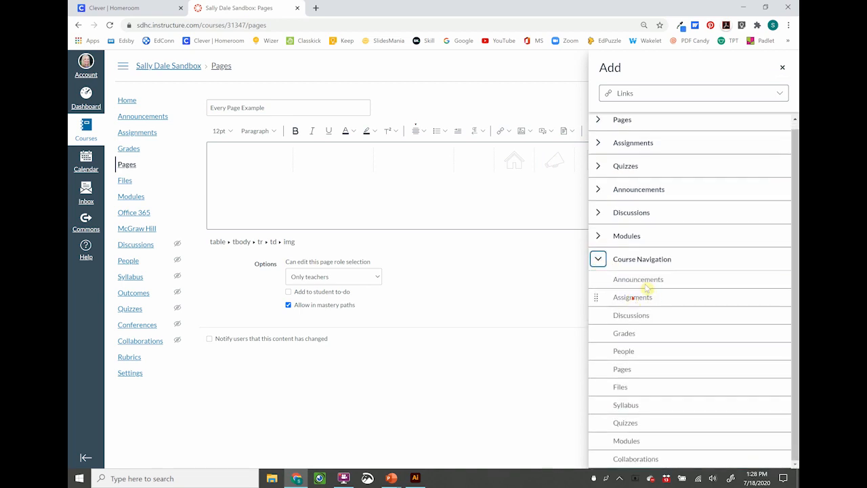
{"action": "left_click", "coordinate": [637, 280]}
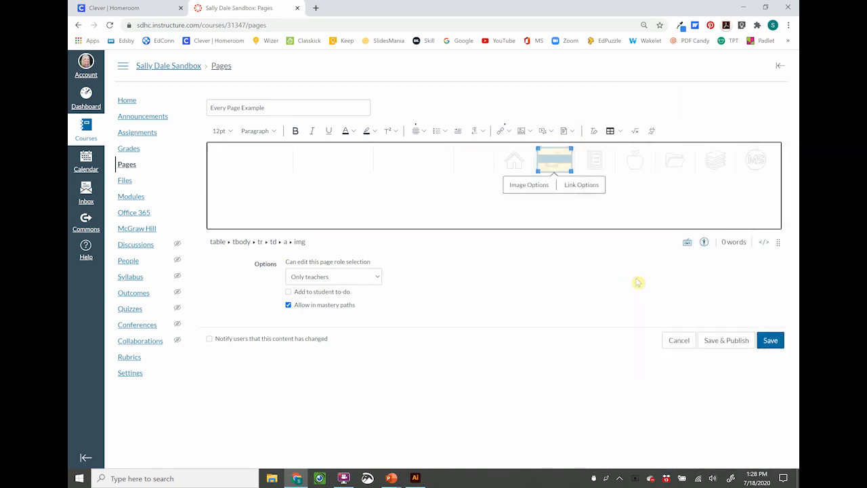
Link the assignment checklist icon to Assignments in the course navigation
{"action": "left_click", "coordinate": [597, 159]}
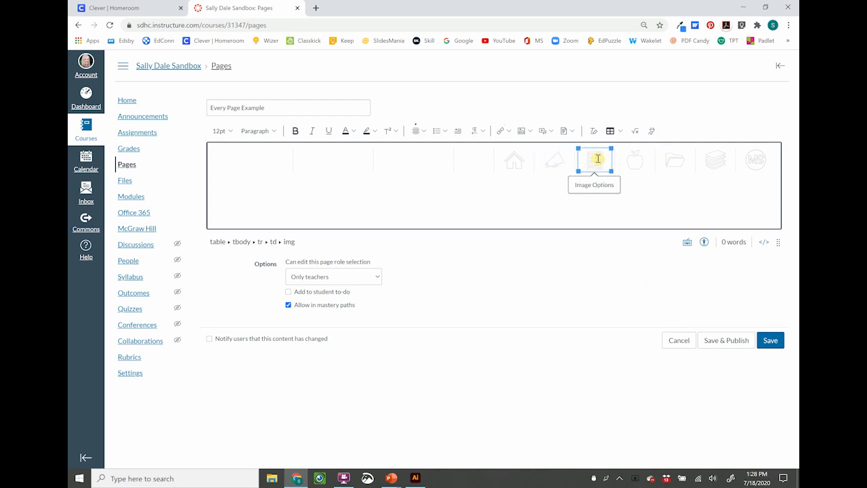
{"action": "left_click", "coordinate": [506, 130]}
{"action": "left_click", "coordinate": [512, 146]}
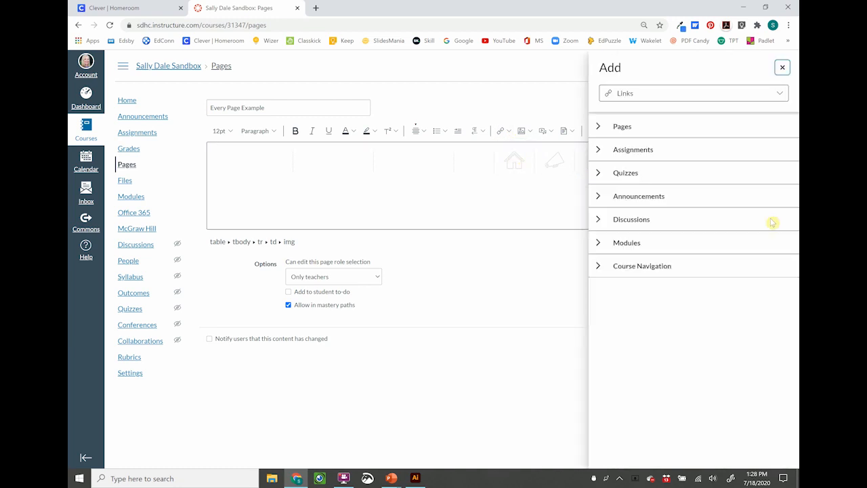
{"action": "left_click", "coordinate": [597, 265]}
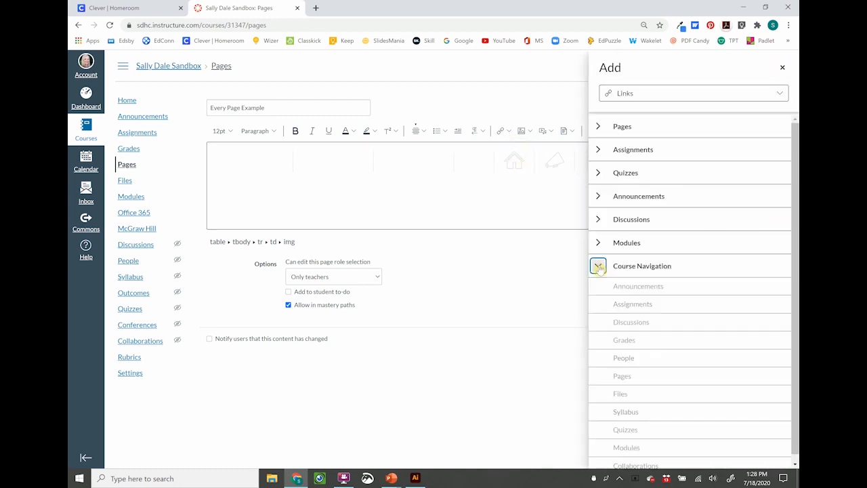
{"action": "left_click", "coordinate": [631, 305]}
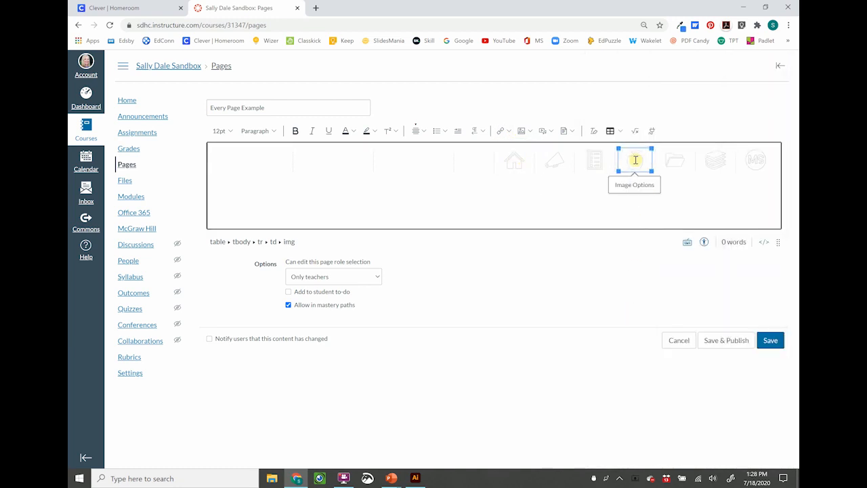
Link the apple icon to a course item and the folder icon to Files in the course navigation
{"action": "left_click", "coordinate": [503, 131]}
{"action": "left_click", "coordinate": [635, 322]}
{"action": "left_click", "coordinate": [673, 161]}
{"action": "left_click", "coordinate": [508, 131]}
{"action": "left_click", "coordinate": [523, 161]}
{"action": "left_click", "coordinate": [597, 265]}
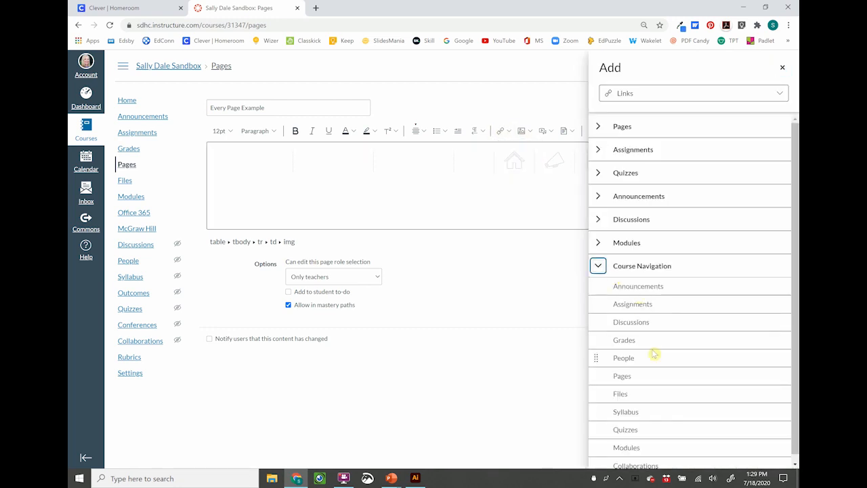
{"action": "left_click", "coordinate": [620, 396]}
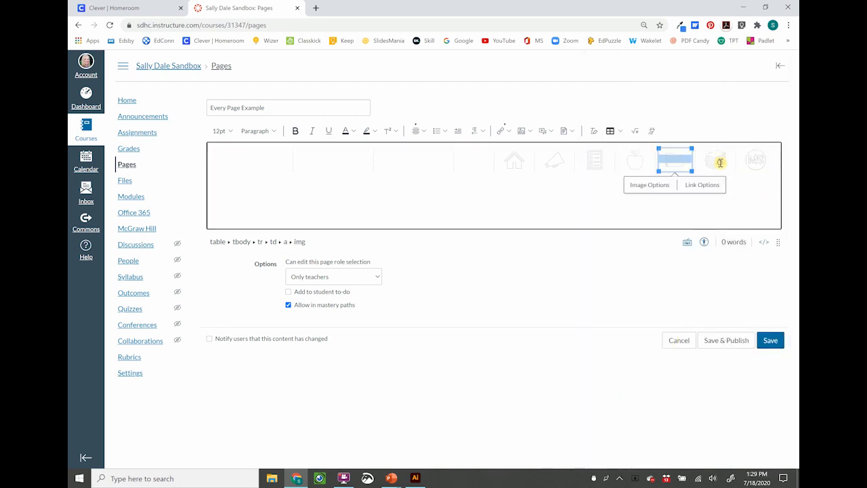
{"action": "left_click", "coordinate": [720, 162]}
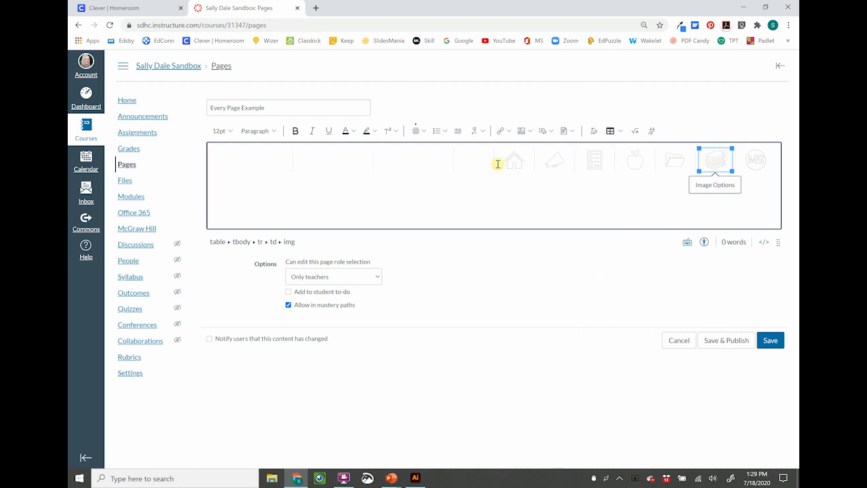
{"action": "left_click", "coordinate": [506, 133]}
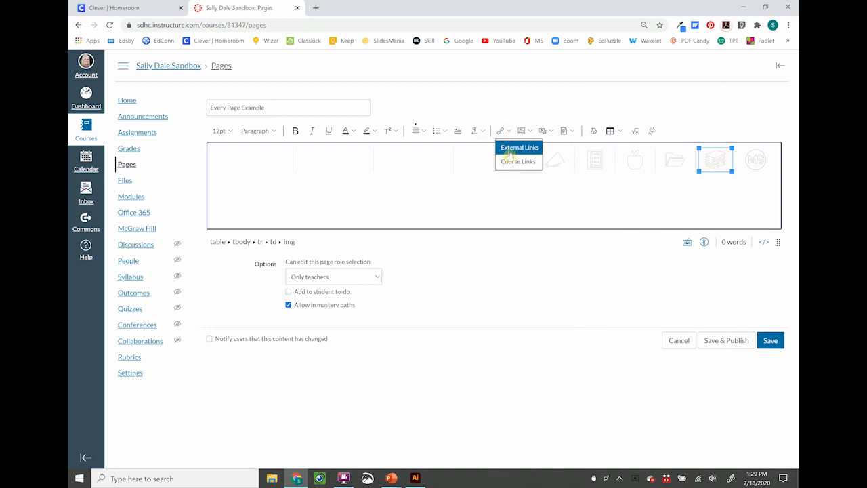
{"action": "left_click", "coordinate": [509, 148]}
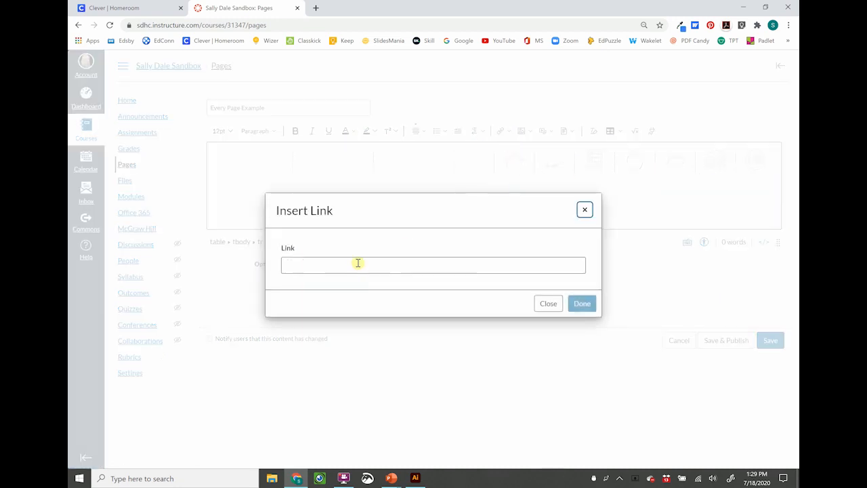
{"action": "left_click", "coordinate": [357, 263]}
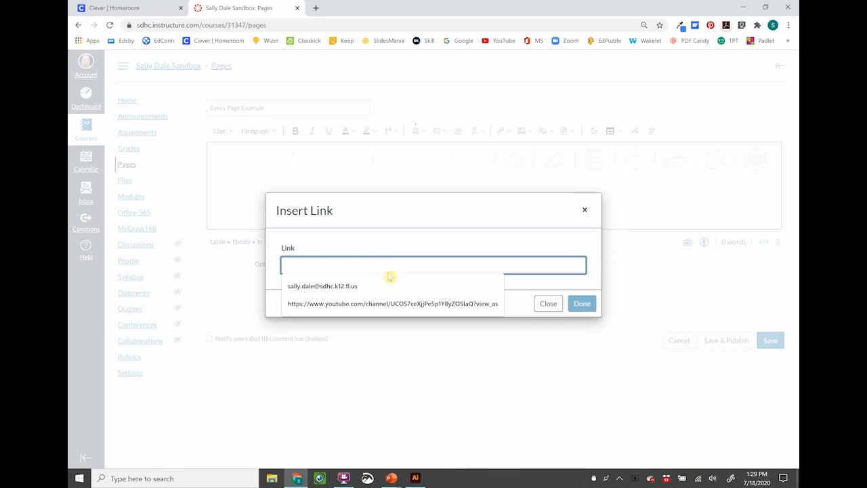
{"action": "left_click", "coordinate": [546, 304]}
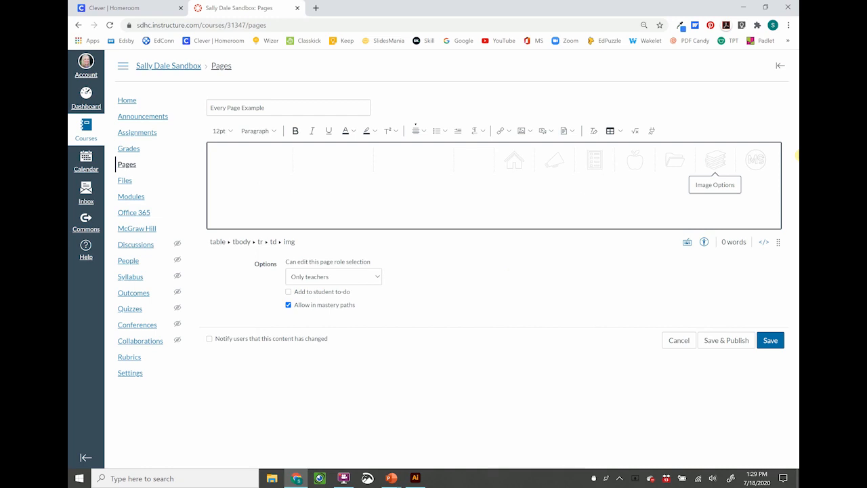
{"action": "left_click", "coordinate": [756, 163]}
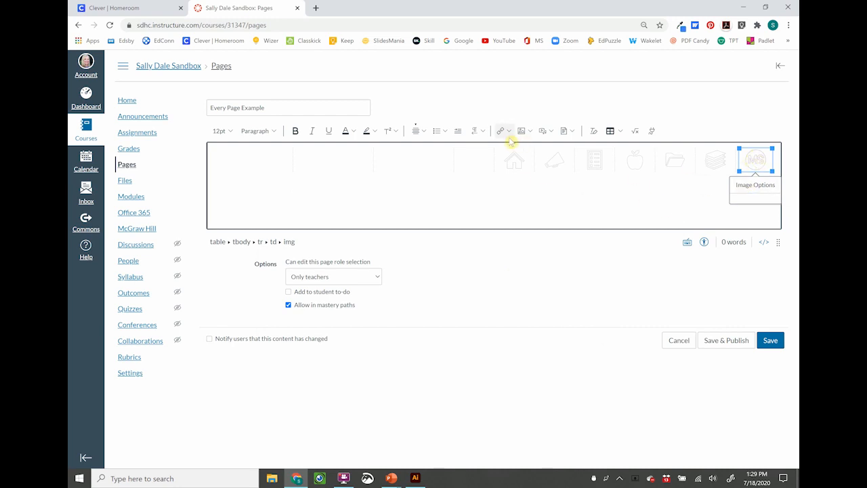
{"action": "left_click", "coordinate": [502, 131]}
{"action": "left_click", "coordinate": [517, 149]}
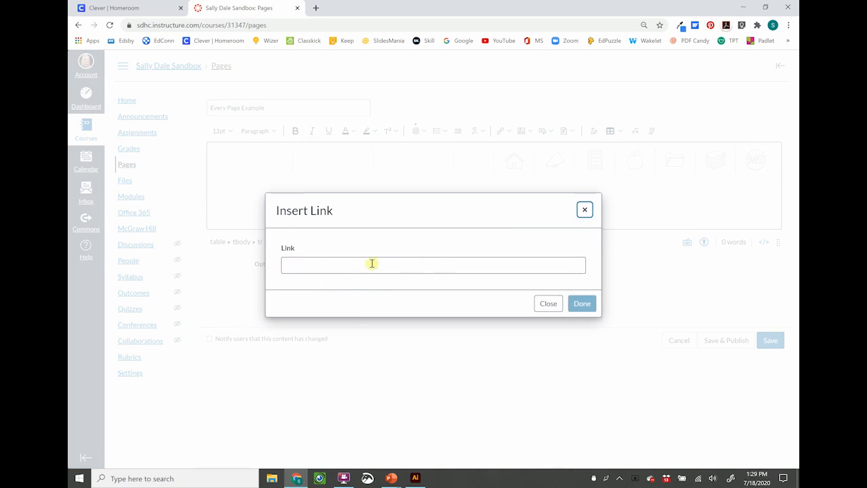
{"action": "left_click", "coordinate": [549, 303]}
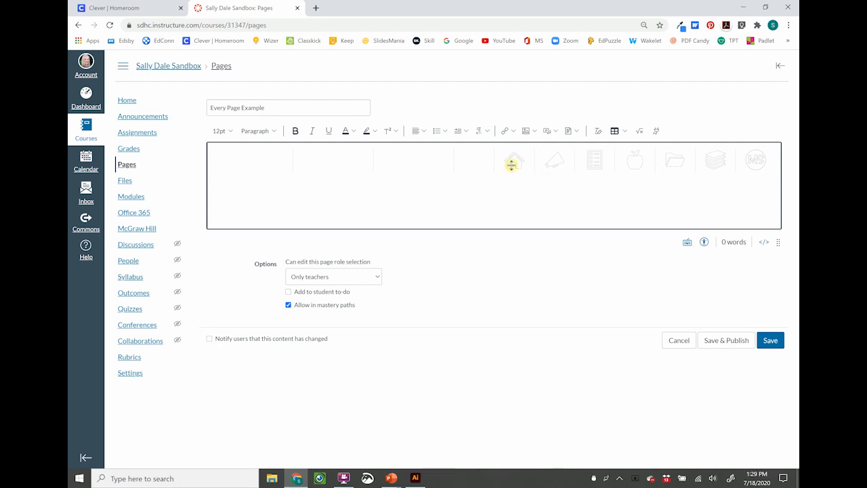
Save the page and duplicate Every Page Example from the list of all course pages
{"action": "left_click", "coordinate": [771, 340]}
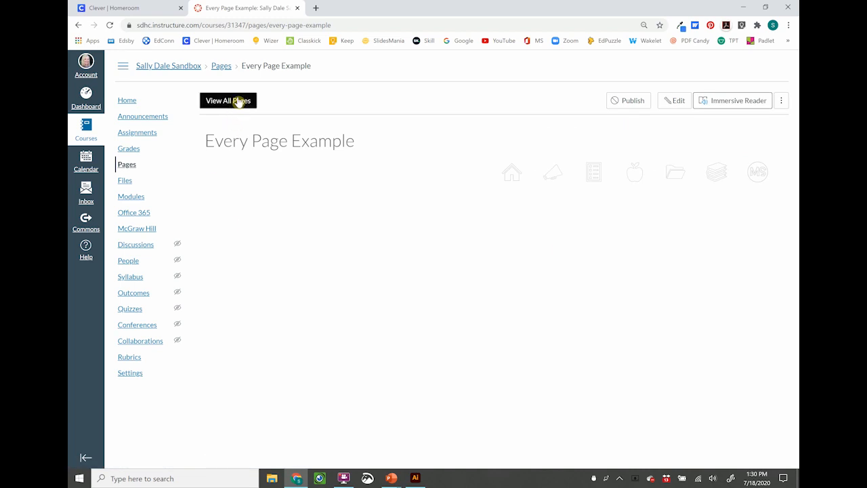
{"action": "left_click", "coordinate": [237, 101]}
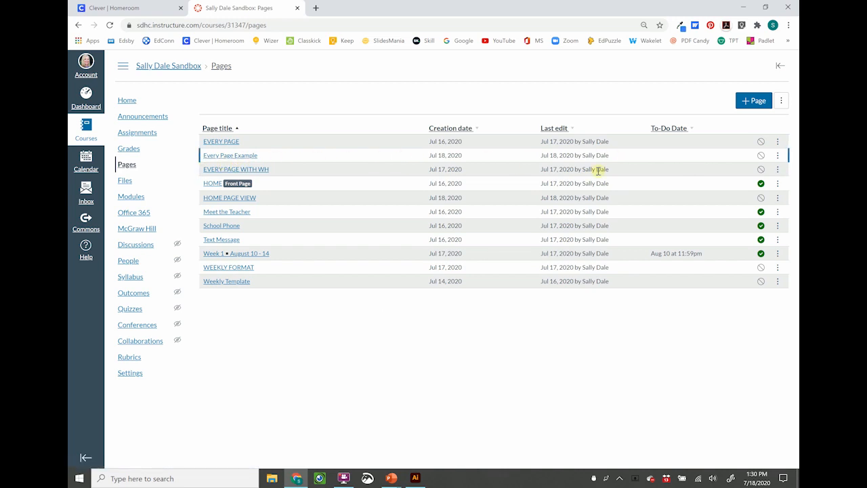
{"action": "left_click", "coordinate": [777, 156]}
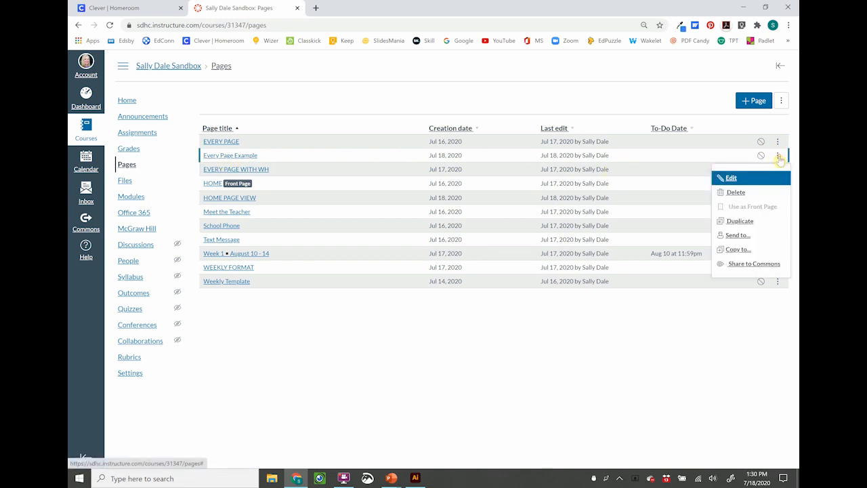
{"action": "left_click", "coordinate": [760, 224]}
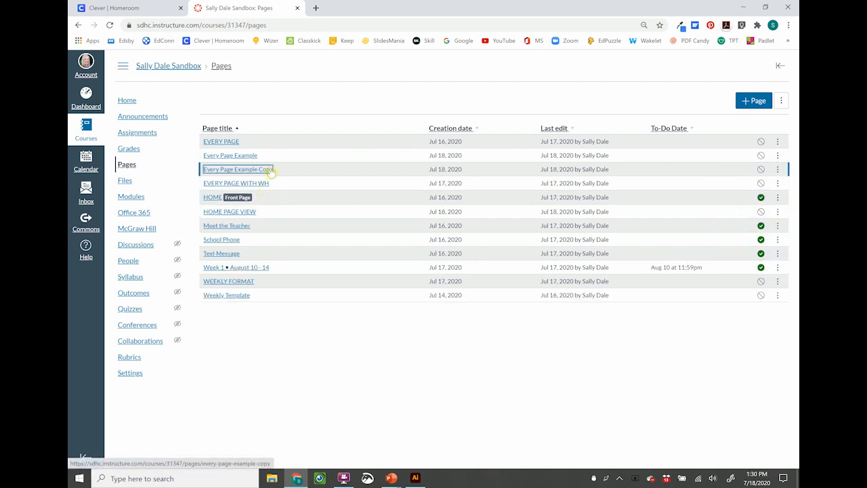
Open Every Page Example Copy for editing and change its title to "Home Page Ex"
{"action": "left_click", "coordinate": [271, 170]}
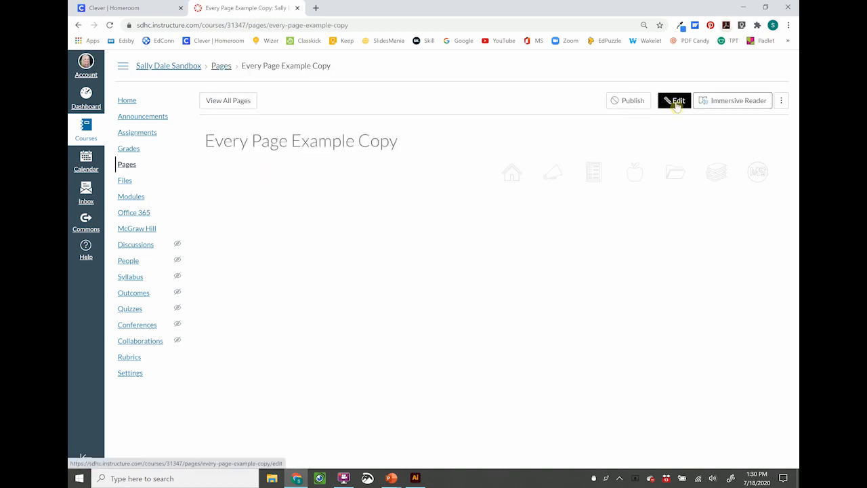
{"action": "left_click", "coordinate": [674, 101]}
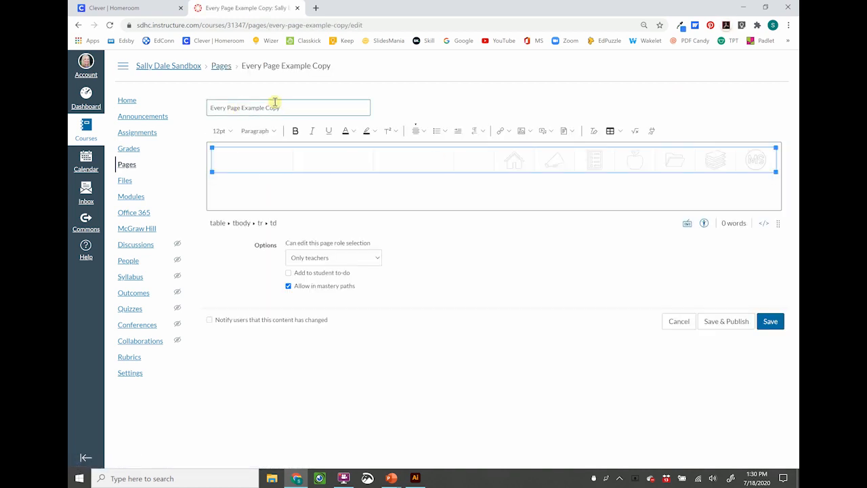
{"action": "key", "text": "ctrl+a"}
{"action": "type", "text": "Home Page Ex"}
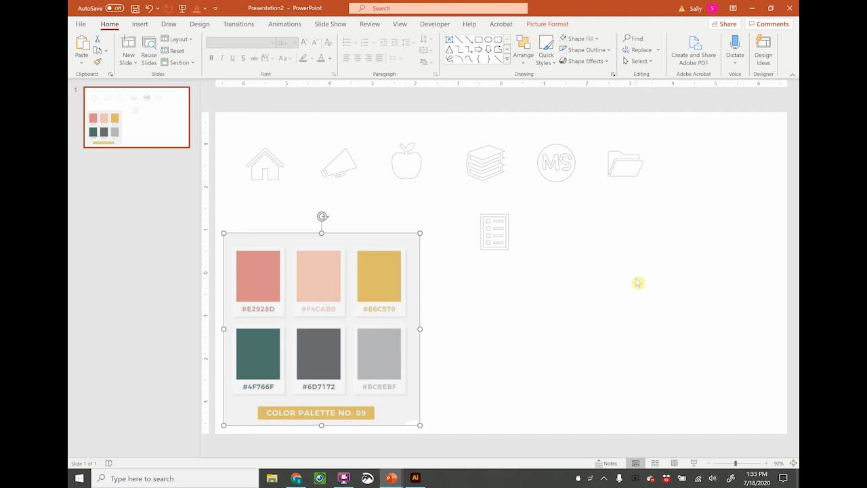
Switch to PowerPoint and duplicate the slide that holds the icons and the color palette
{"action": "left_click", "coordinate": [170, 122]}
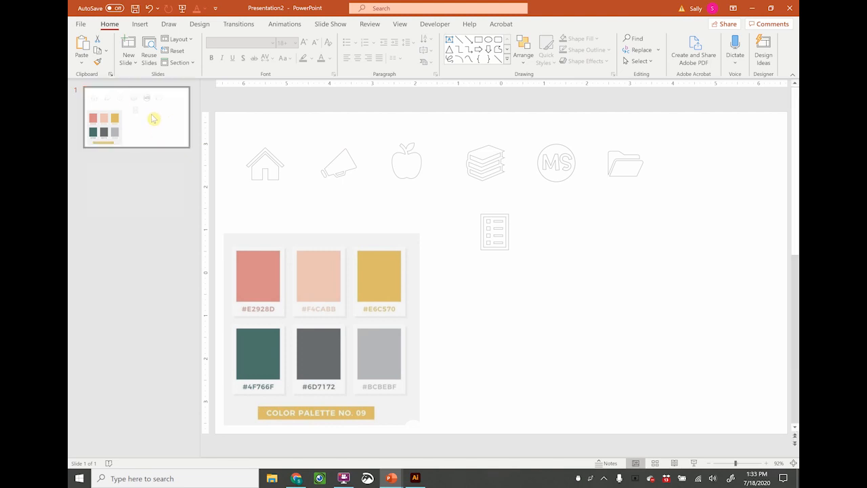
{"action": "key", "text": "ctrl+d"}
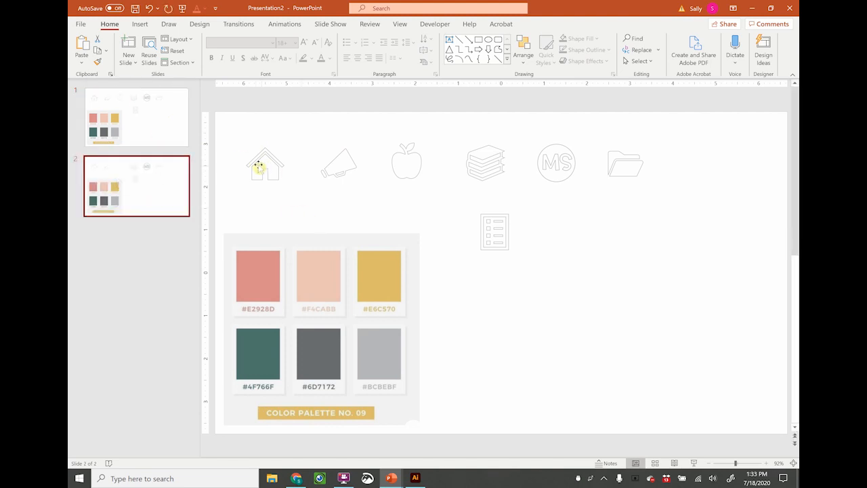
Delete all the outline icons from the duplicated slide and move the color palette image slightly down
{"action": "left_click_drag", "start_coordinate": [220, 115], "coordinate": [695, 292]}
{"action": "key", "text": "Delete"}
{"action": "left_click_drag", "start_coordinate": [325, 290], "coordinate": [331, 305]}
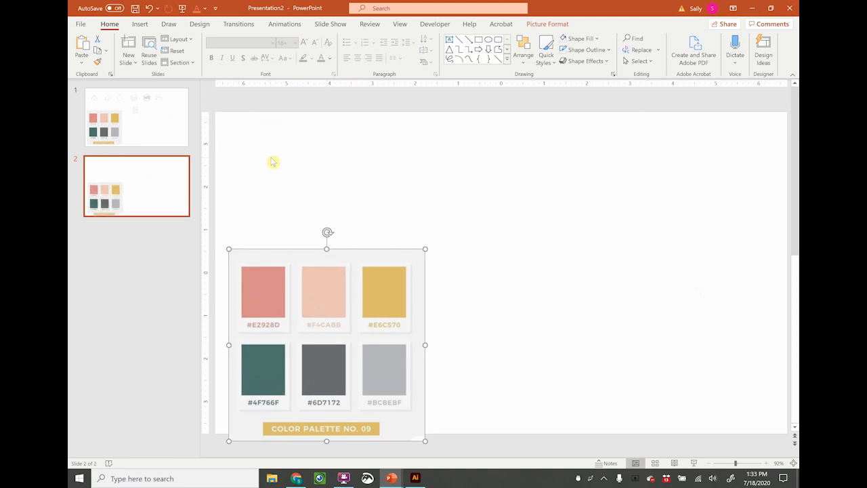